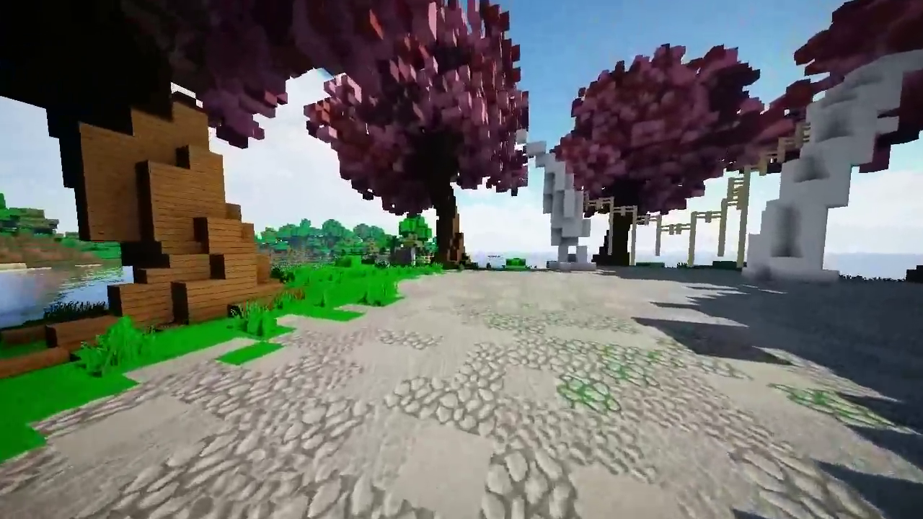
Switch to first-person view and run /warp to show the five-icon Warp Menu
{"action": "key", "text": "F1"}
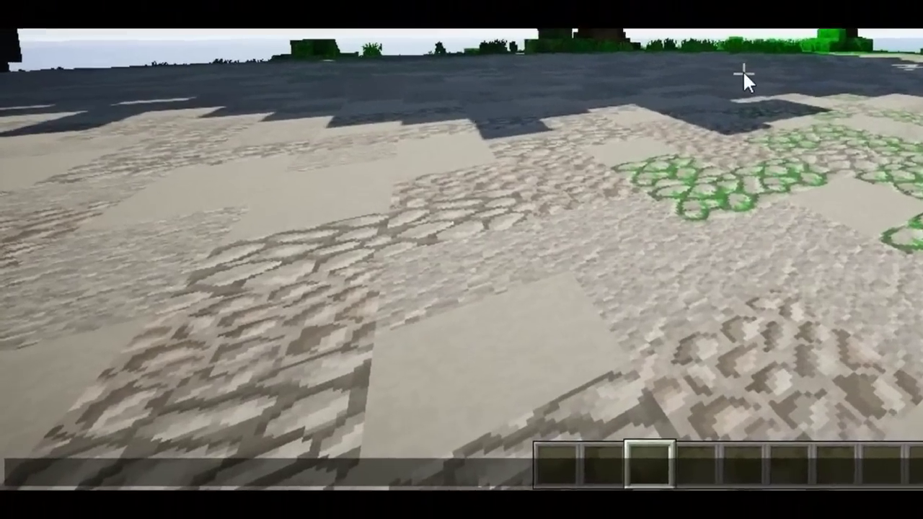
{"action": "type", "text": "/warp"}
{"action": "key", "text": "Return"}
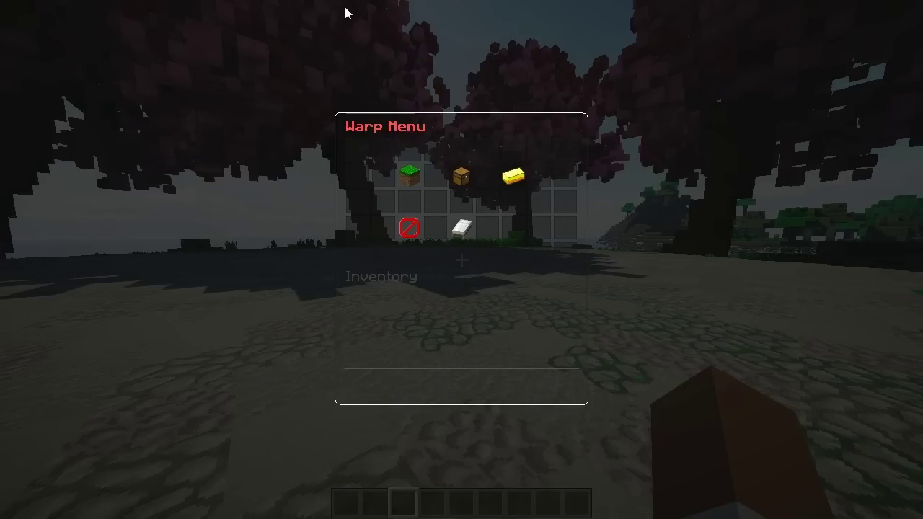
Open Public Warps and Shift-click the test warp to reach its editing menu
{"action": "left_click", "coordinate": [462, 258]}
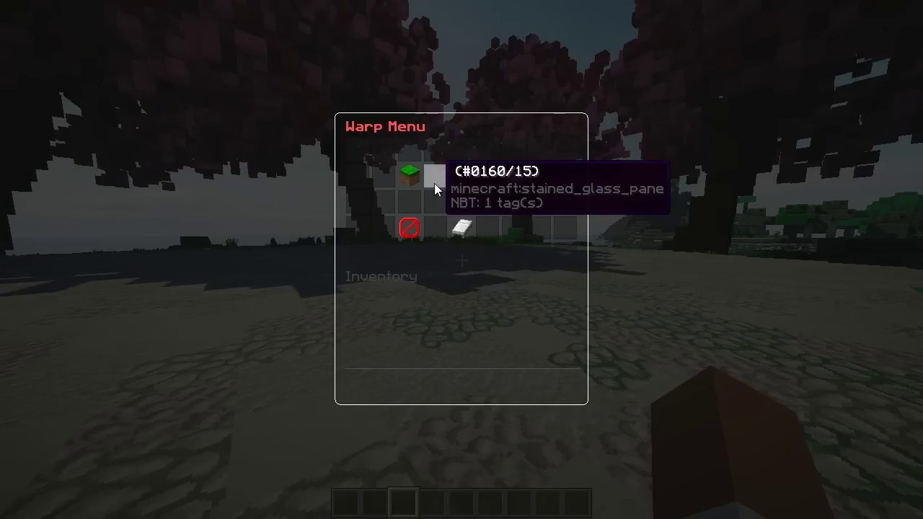
{"action": "left_click", "coordinate": [413, 176]}
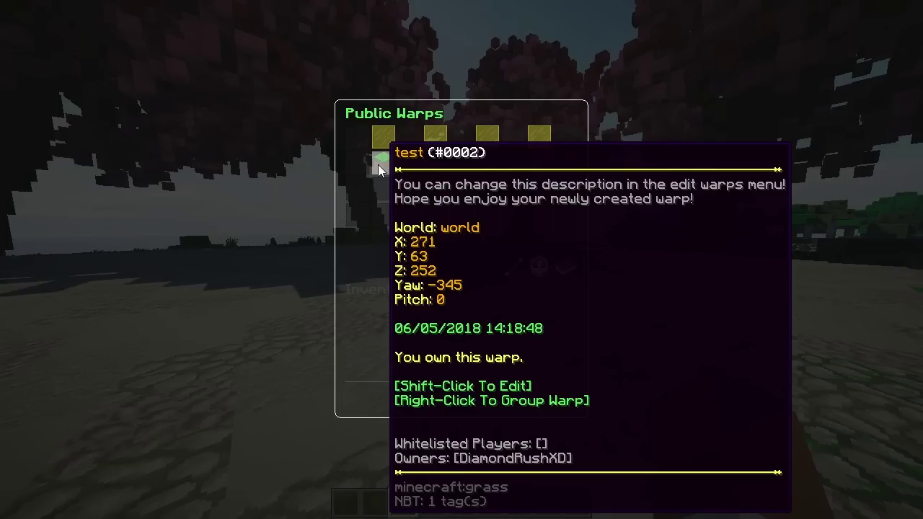
{"action": "left_click", "coordinate": [378, 165], "text": "shift"}
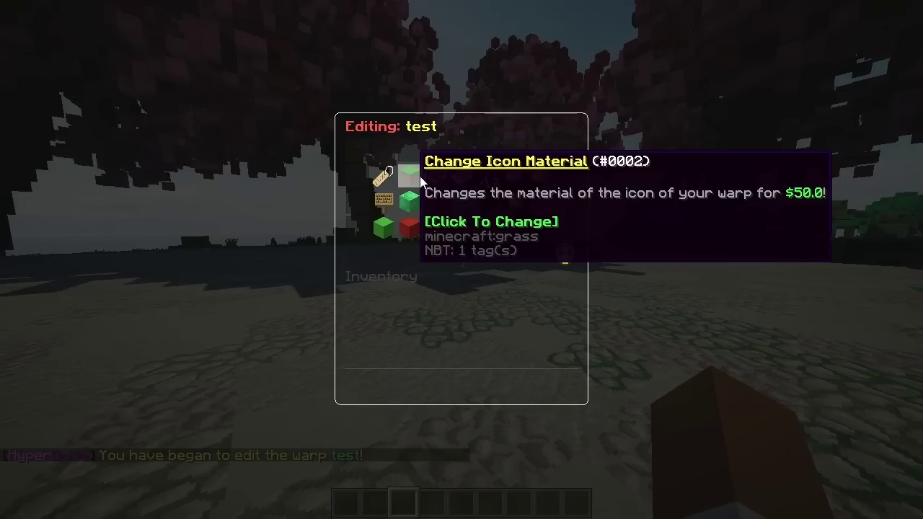
Page through the test warp's edit options, then go back to the Public Warps list
{"action": "left_click", "coordinate": [415, 175]}
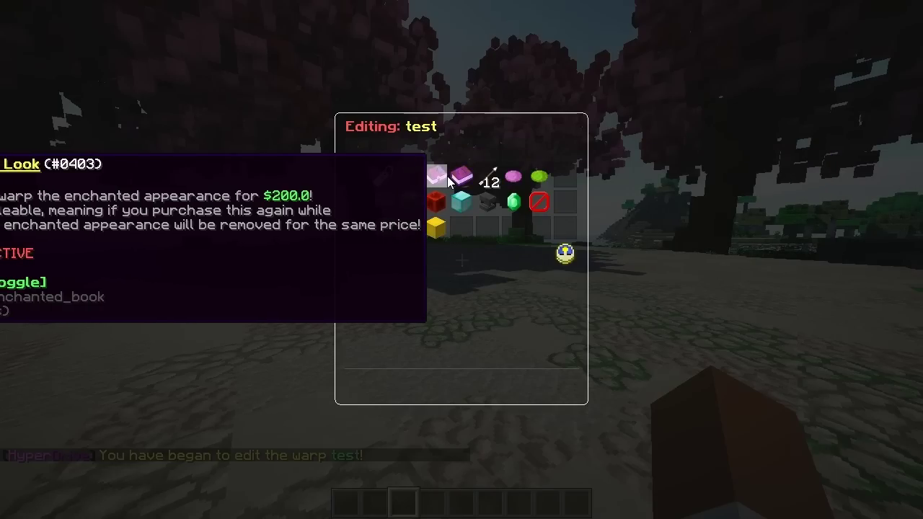
{"action": "left_click", "coordinate": [460, 179]}
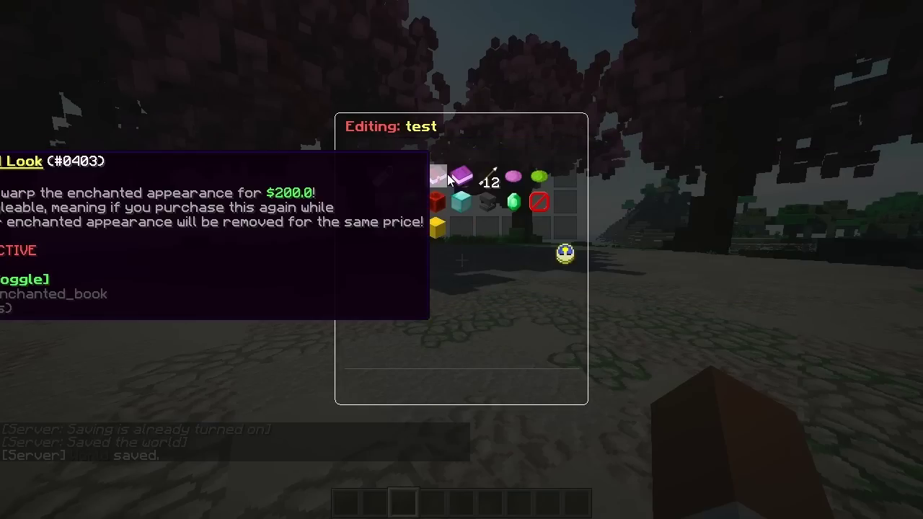
{"action": "left_click", "coordinate": [553, 244]}
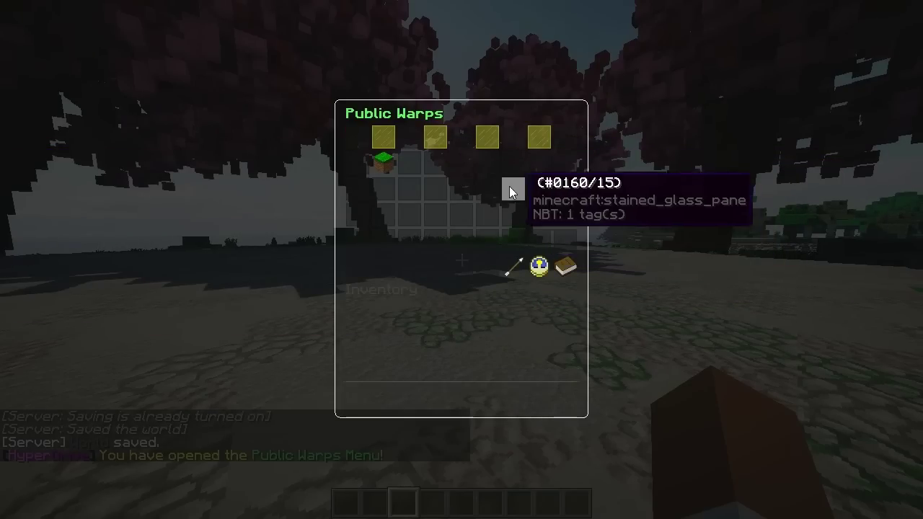
Load more public warps, refresh the page, and return to the main warp menu
{"action": "left_click", "coordinate": [560, 267]}
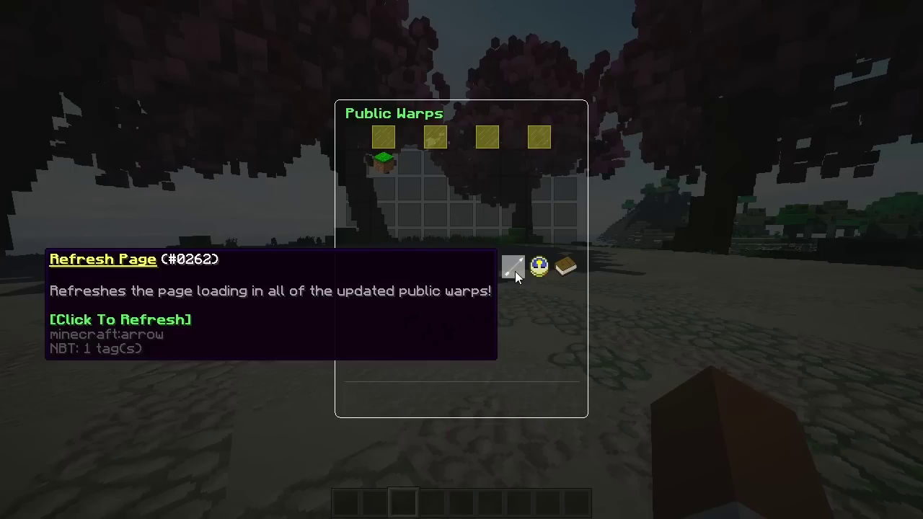
{"action": "left_click", "coordinate": [515, 271]}
{"action": "left_click", "coordinate": [542, 274]}
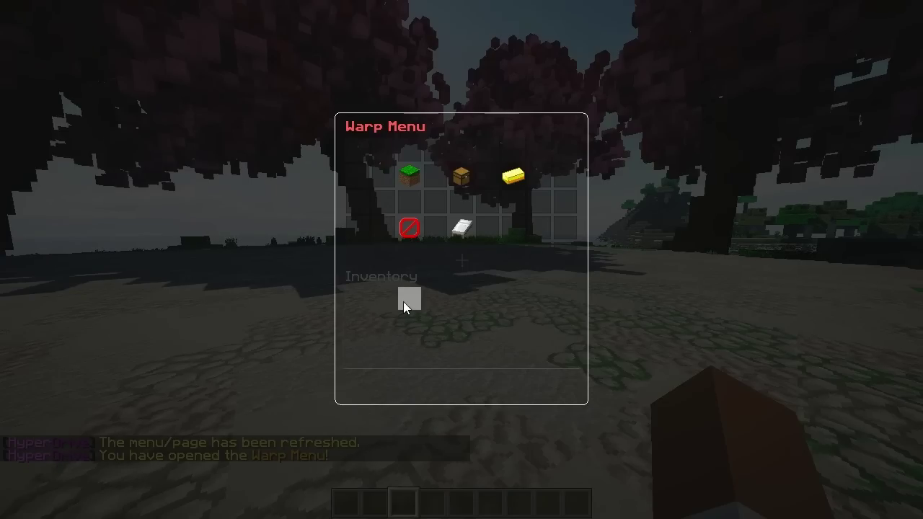
Browse My Warps and the Warp Shop, refreshing the shop, then return to the Warp Menu
{"action": "left_click", "coordinate": [457, 180]}
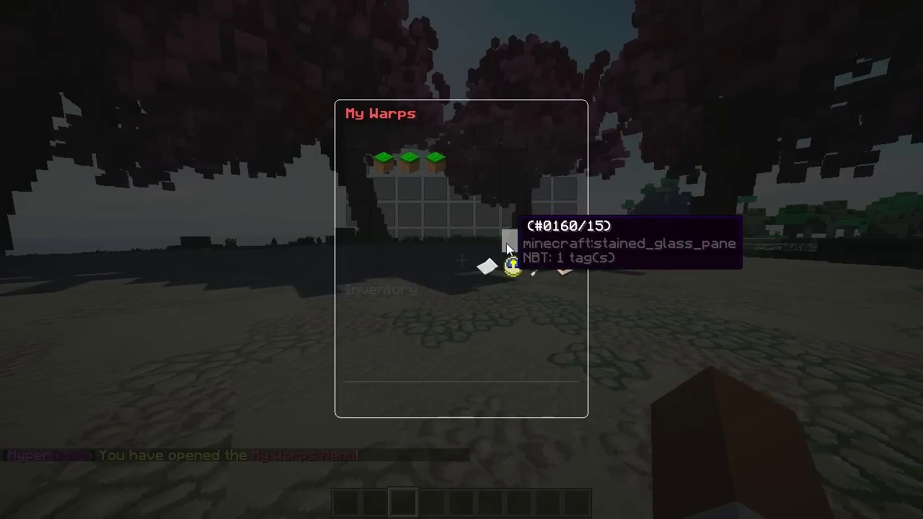
{"action": "left_click", "coordinate": [511, 264]}
{"action": "left_click", "coordinate": [511, 175]}
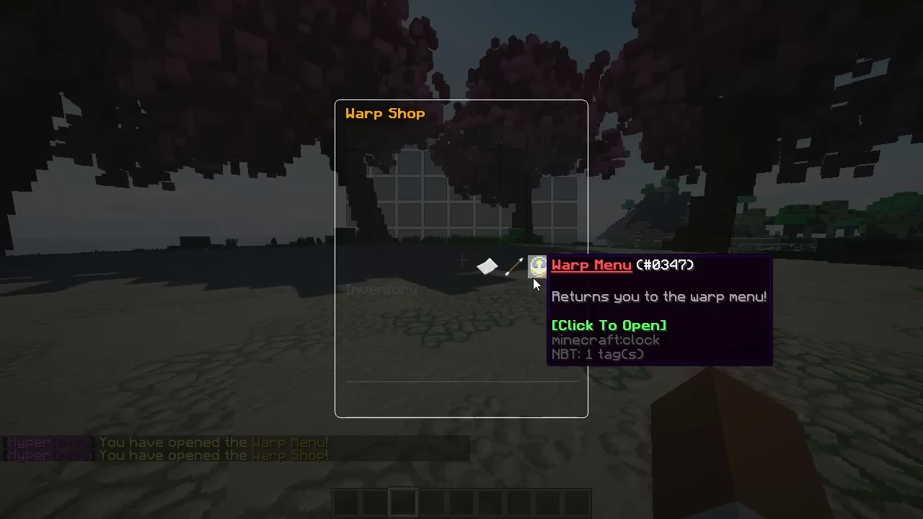
{"action": "left_click", "coordinate": [517, 268]}
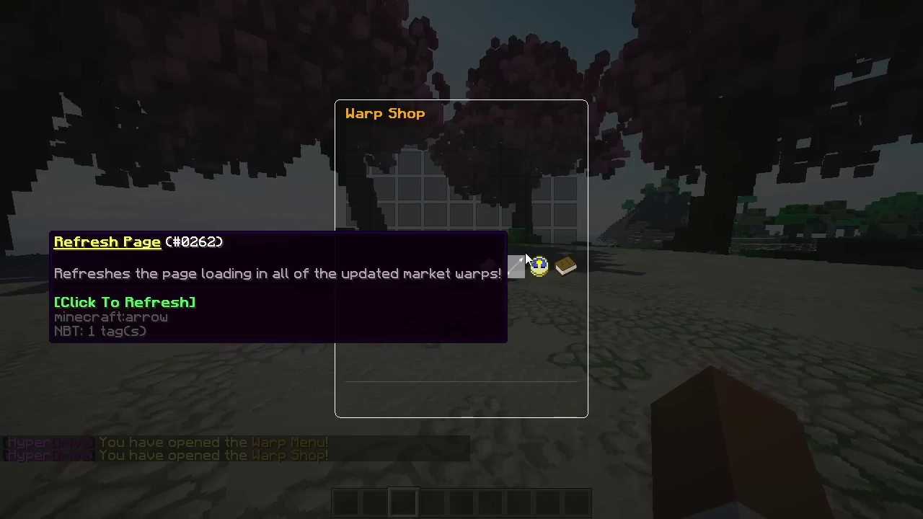
{"action": "left_click", "coordinate": [535, 272]}
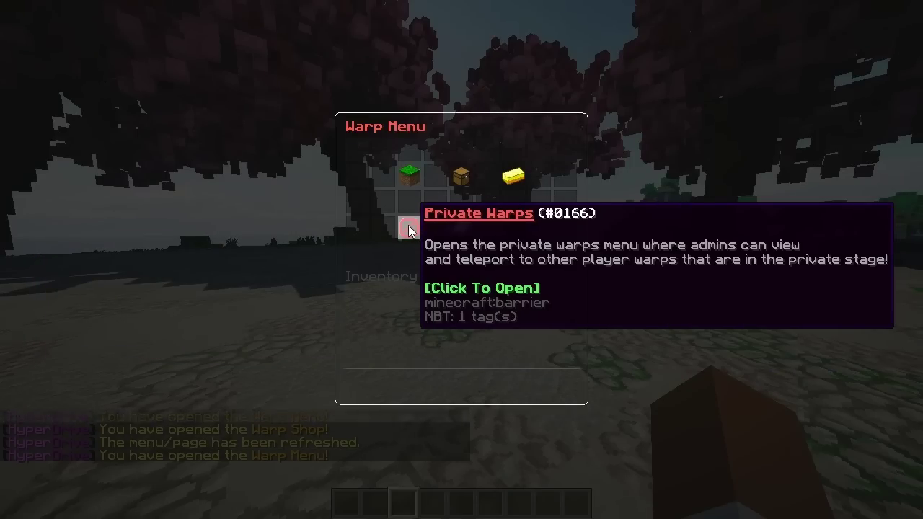
Teleport to Spawn from Private Warps, then start a Spawn server-warp teleport
{"action": "left_click", "coordinate": [409, 229]}
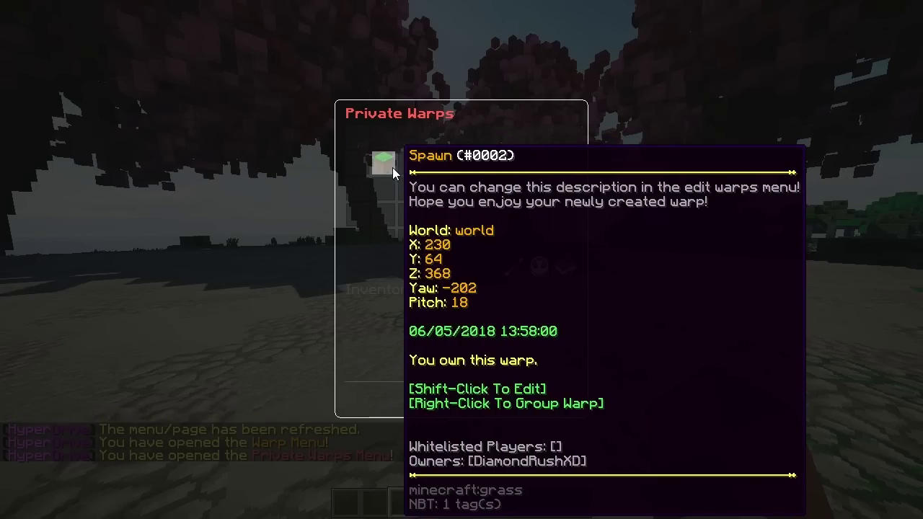
{"action": "left_click", "coordinate": [393, 167]}
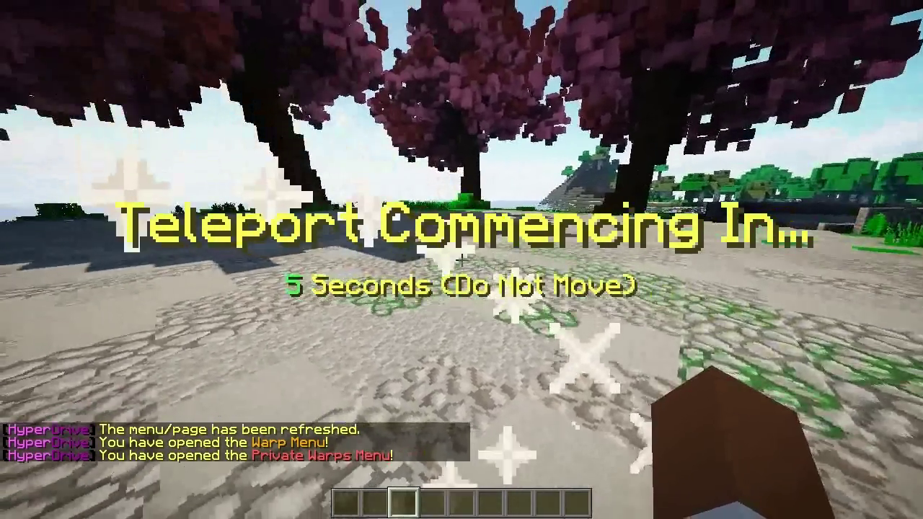
{"action": "key", "text": "F5"}
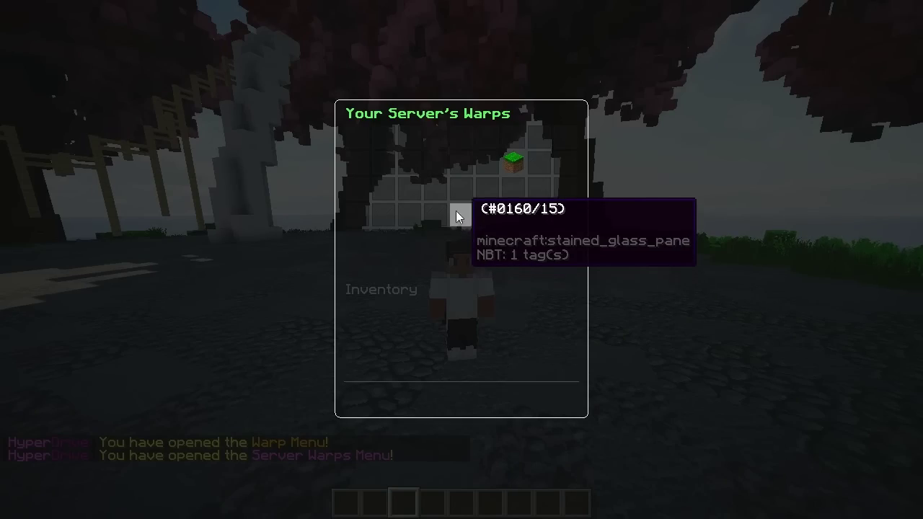
{"action": "left_click", "coordinate": [513, 160]}
{"action": "left_click", "coordinate": [513, 162]}
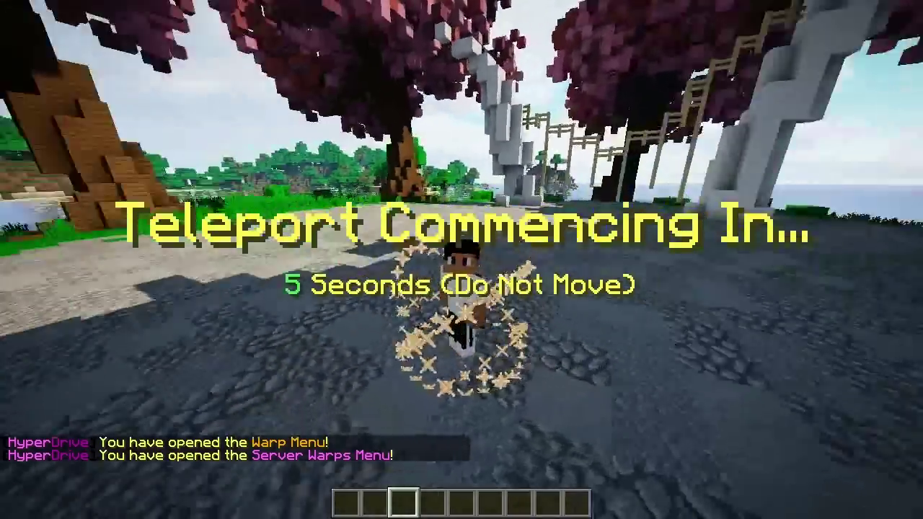
Run /warps and teleport to the Spawn server warp
{"action": "key", "text": "w"}
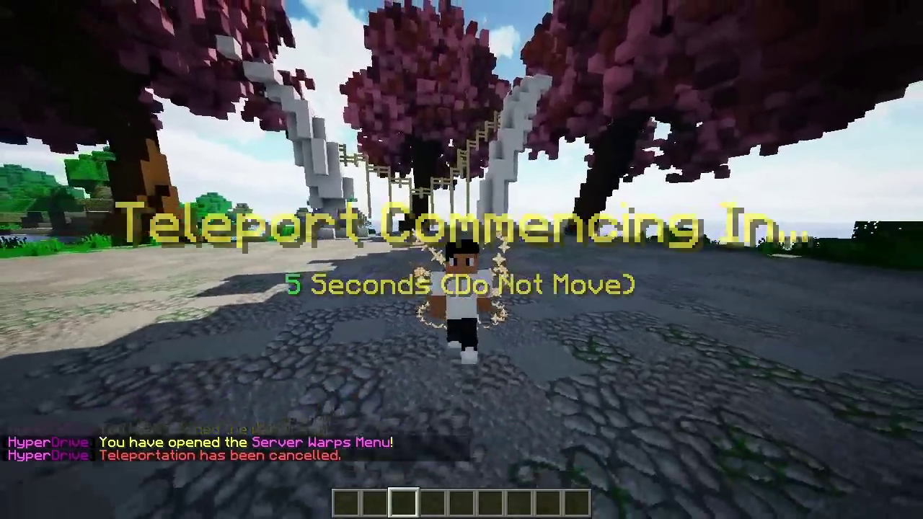
{"action": "type", "text": "t/warps"}
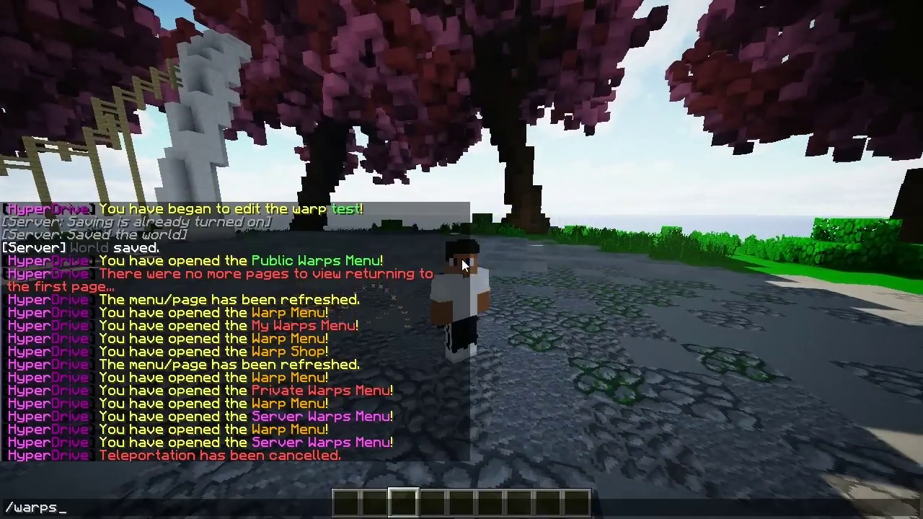
{"action": "key", "text": "Return"}
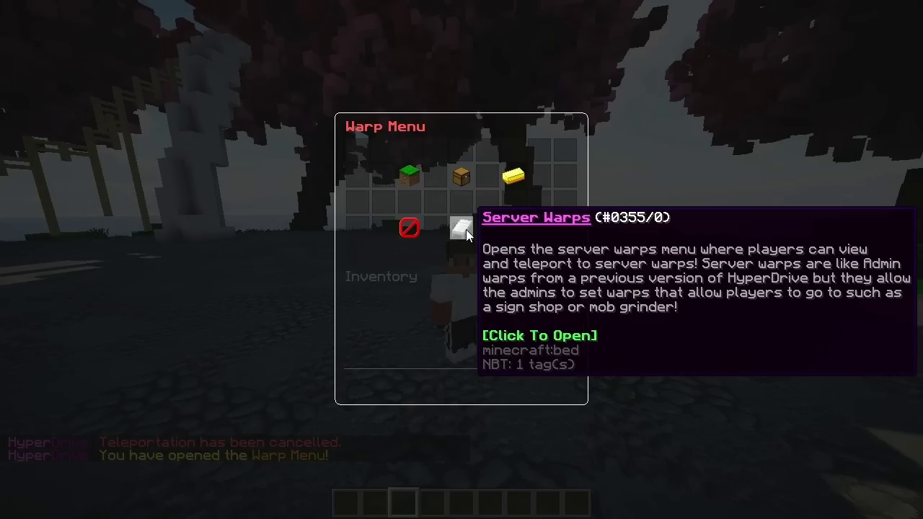
{"action": "left_click", "coordinate": [466, 229]}
{"action": "left_click", "coordinate": [513, 166]}
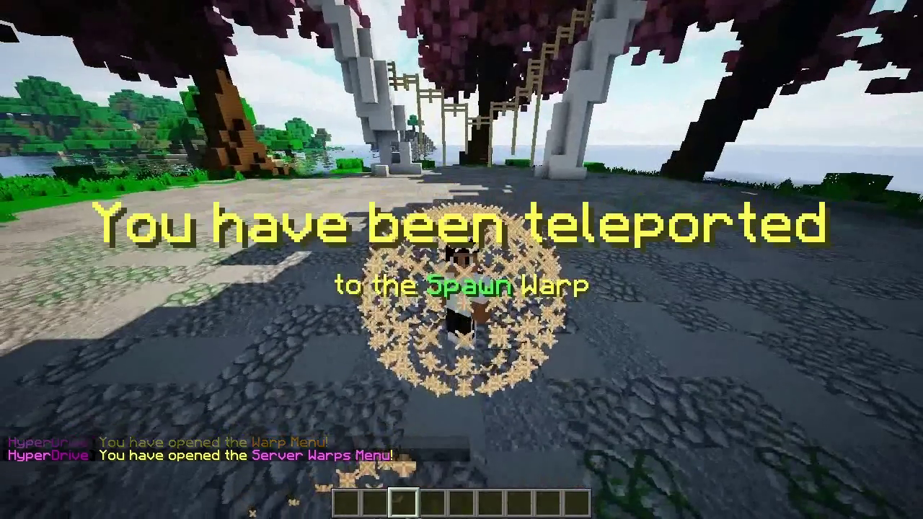
Try teleporting to the public test warp, hitting the 9-second cooldown, and begin typing /warps
{"action": "key", "text": "slash"}
{"action": "type", "text": "warps"}
{"action": "key", "text": "Return"}
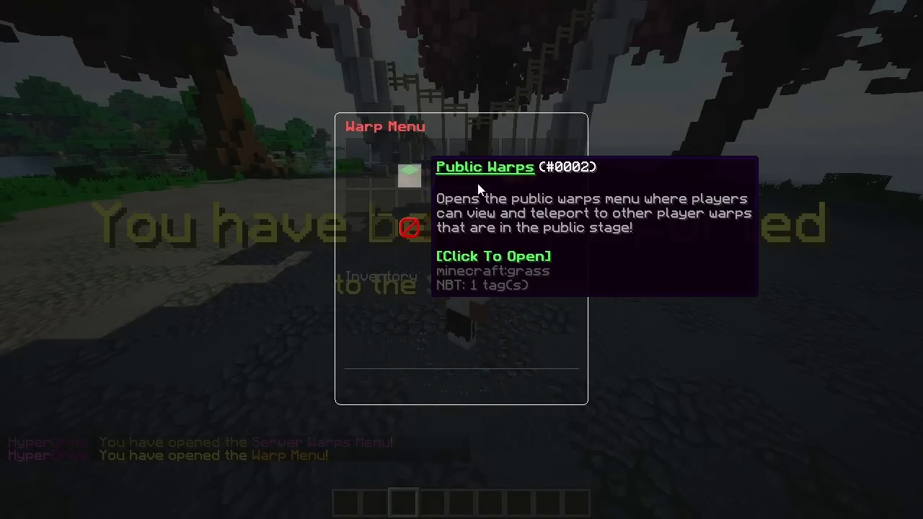
{"action": "left_click", "coordinate": [409, 173]}
{"action": "left_click", "coordinate": [392, 169]}
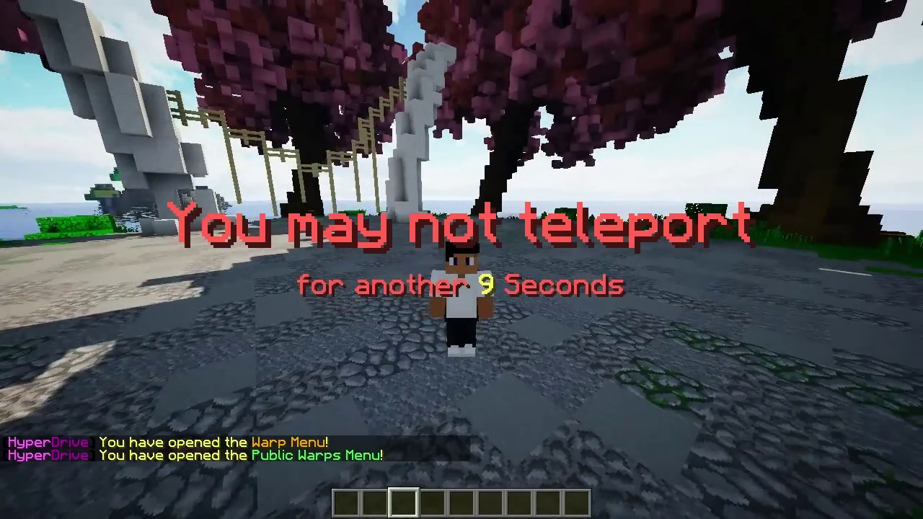
{"action": "key", "text": "F5"}
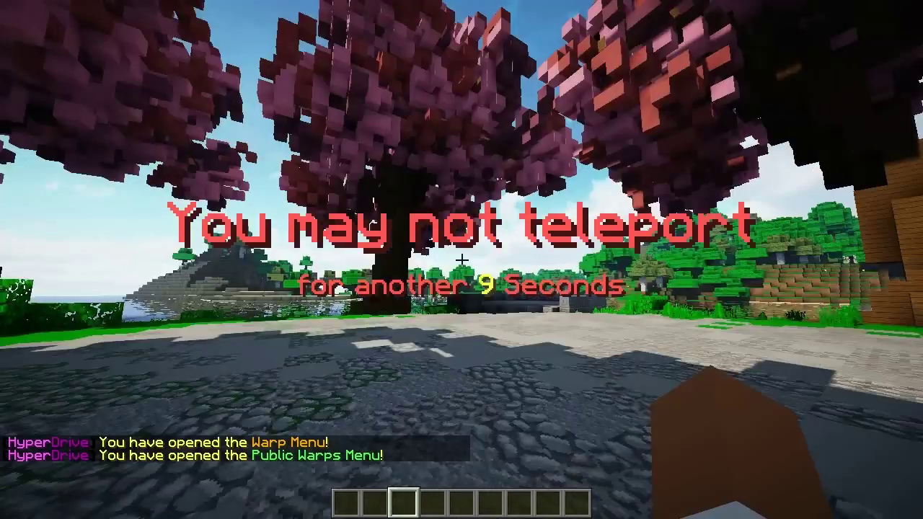
{"action": "key", "text": "F5"}
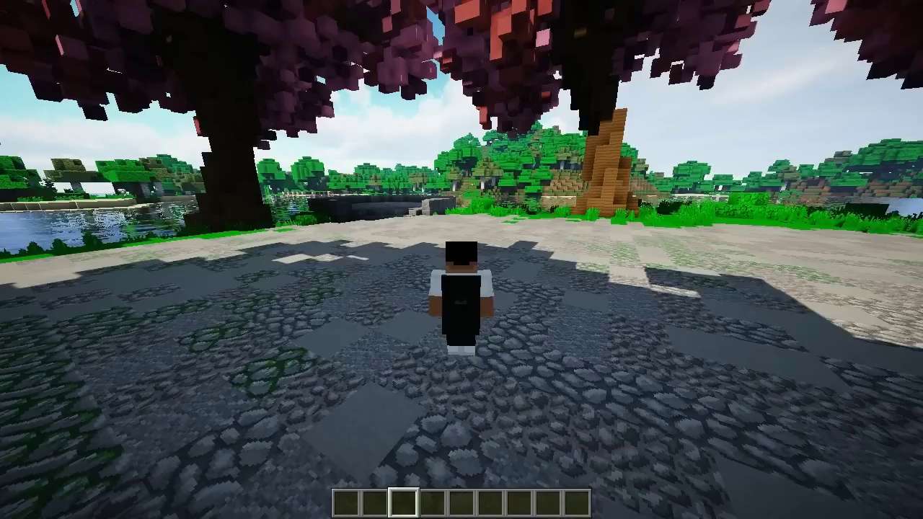
{"action": "key", "text": "F5"}
{"action": "key", "text": "F5"}
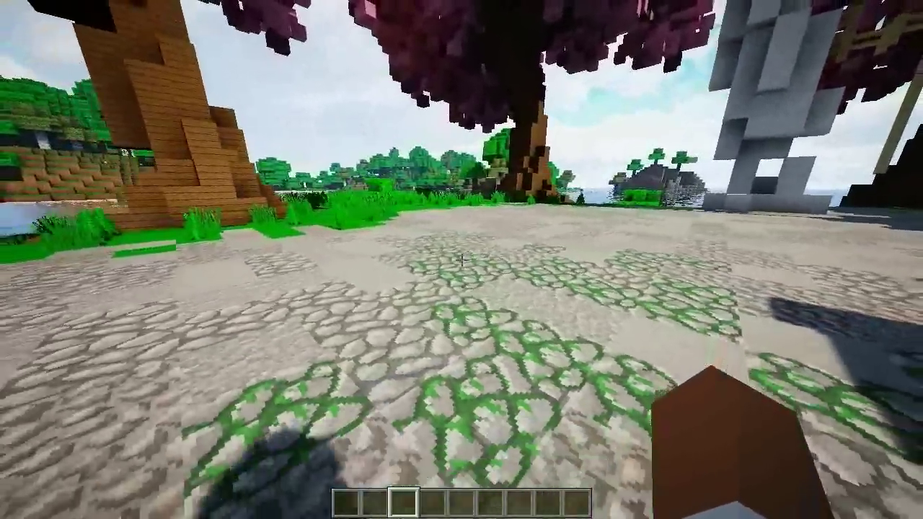
{"action": "key", "text": "slash"}
{"action": "type", "text": "warp"}
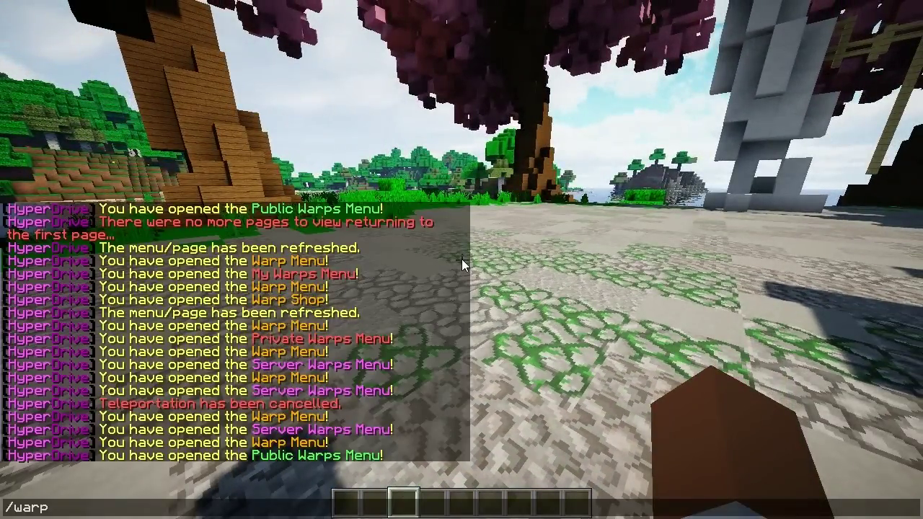
{"action": "type", "text": "s create Ted"}
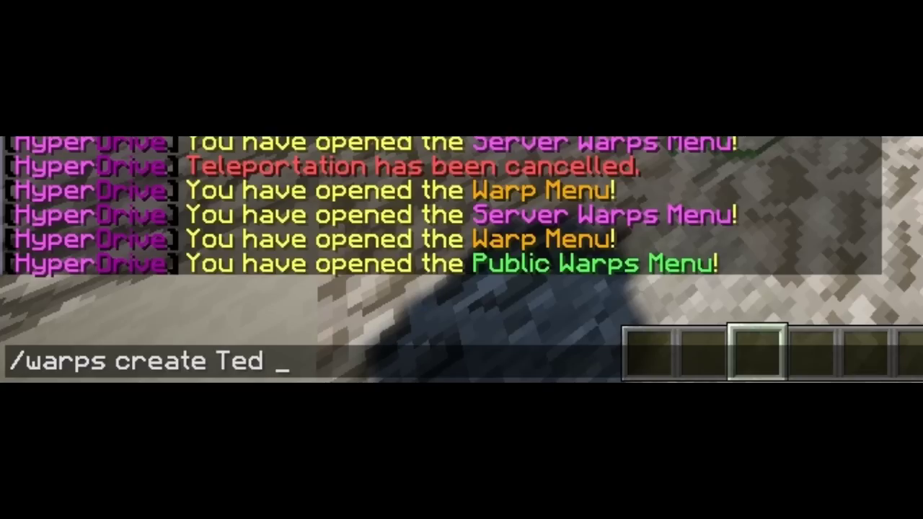
Send /warps create Ted Public to create a public warp named Ted
{"action": "type", "text": "p"}
{"action": "key", "text": "Return"}
{"action": "key", "text": "t"}
{"action": "key", "text": "Up"}
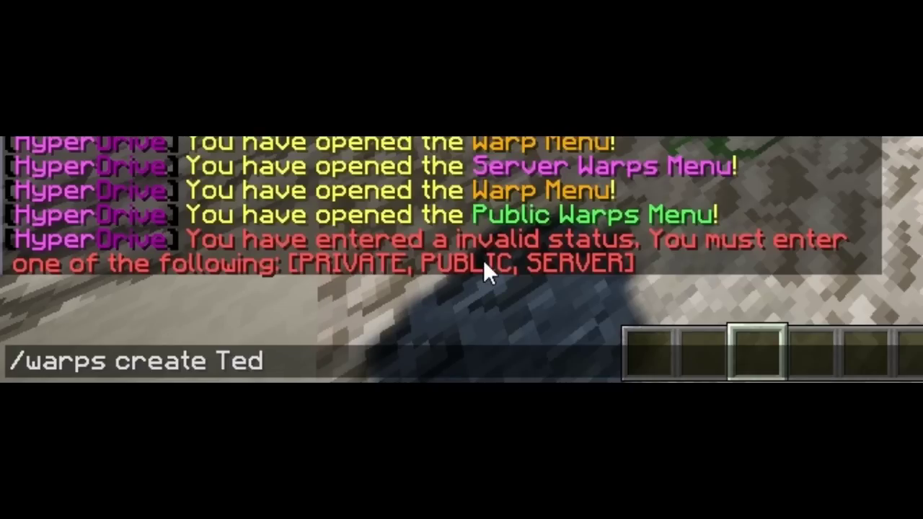
{"action": "key", "text": "Return"}
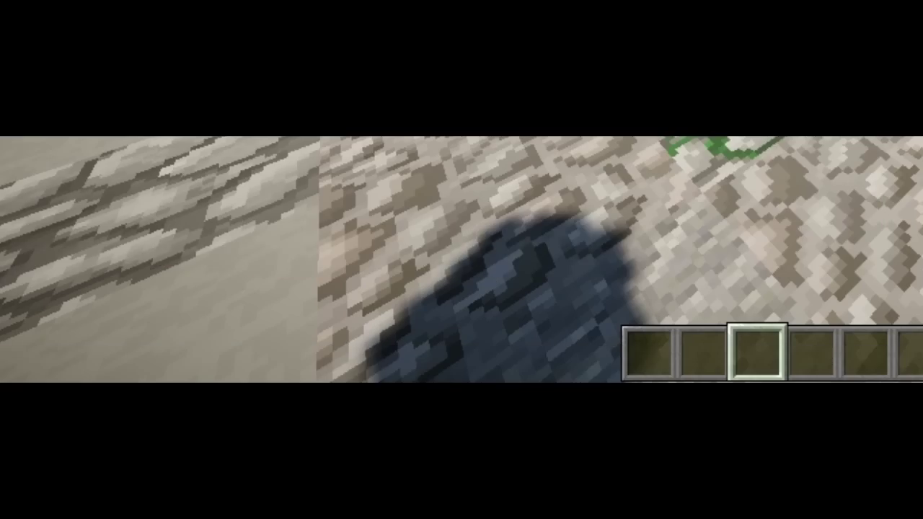
Trim the recalled command to /warps and run it to reopen the Warp Menu
{"action": "key", "text": "t"}
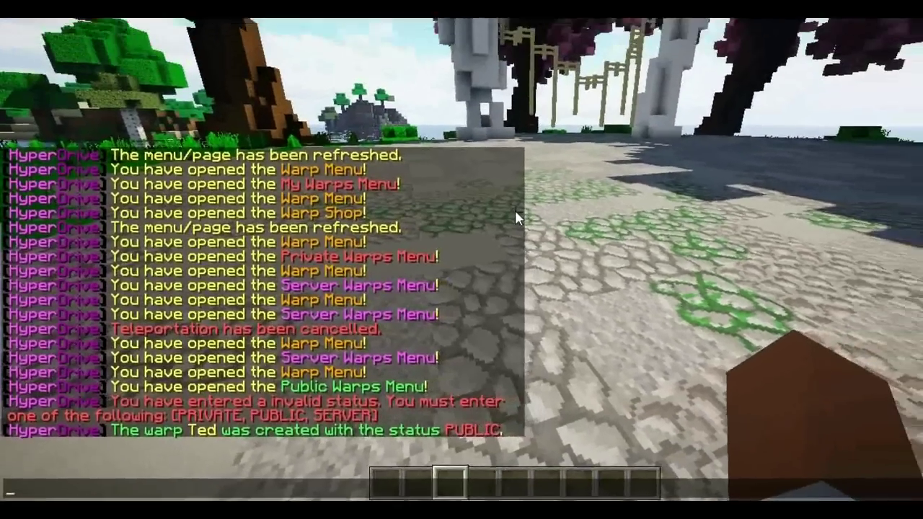
{"action": "key", "text": "Up"}
{"action": "key", "text": "BackSpace"}
{"action": "key", "text": "BackSpace"}
{"action": "key", "text": "BackSpace"}
{"action": "key", "text": "BackSpace"}
{"action": "key", "text": "BackSpace"}
{"action": "key", "text": "BackSpace"}
{"action": "key", "text": "BackSpace"}
{"action": "key", "text": "BackSpace"}
{"action": "key", "text": "BackSpace"}
{"action": "key", "text": "BackSpace"}
{"action": "key", "text": "BackSpace"}
{"action": "key", "text": "BackSpace"}
{"action": "key", "text": "BackSpace"}
{"action": "key", "text": "Return"}
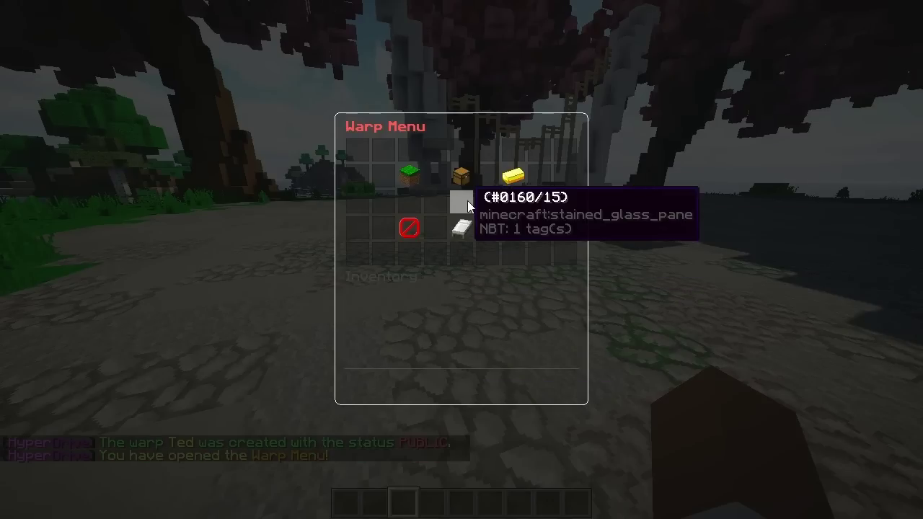
Teleport to the public test warp on the beach and view it in third person
{"action": "left_click", "coordinate": [457, 221]}
{"action": "left_click", "coordinate": [461, 220]}
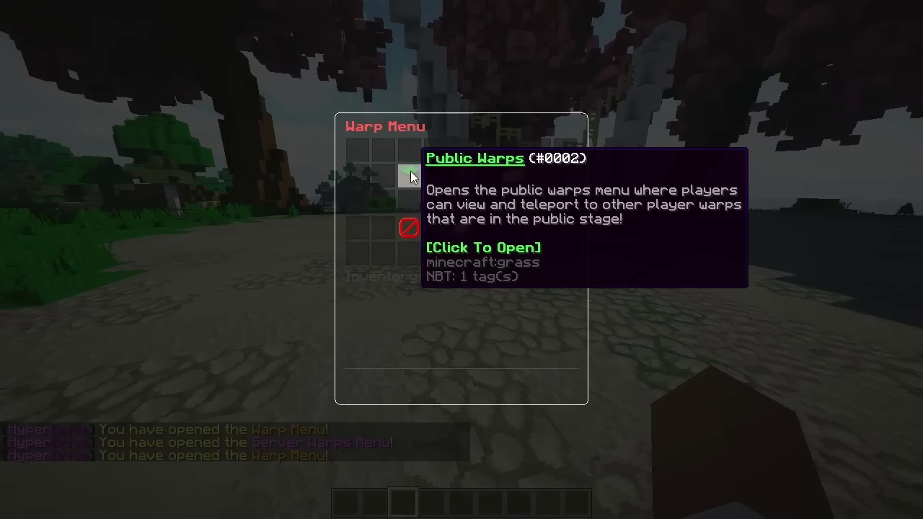
{"action": "left_click", "coordinate": [410, 171]}
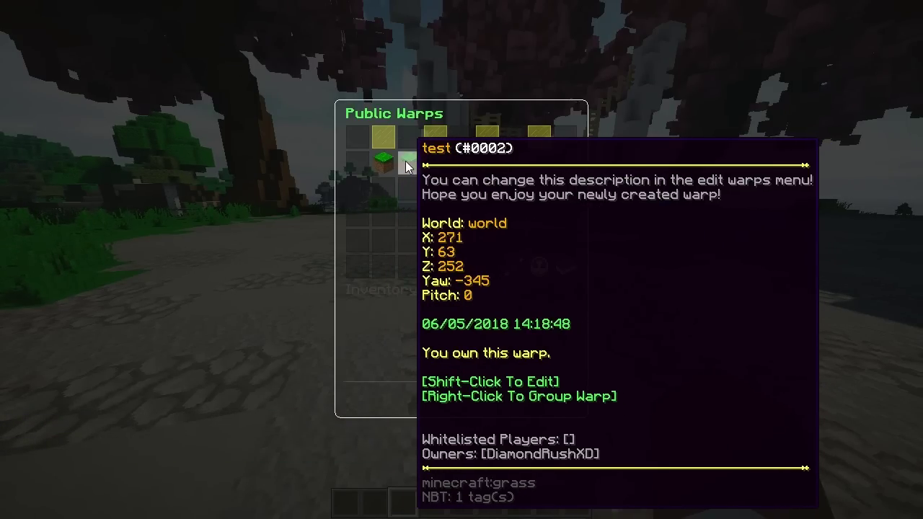
{"action": "left_click", "coordinate": [403, 162]}
{"action": "key", "text": "F5"}
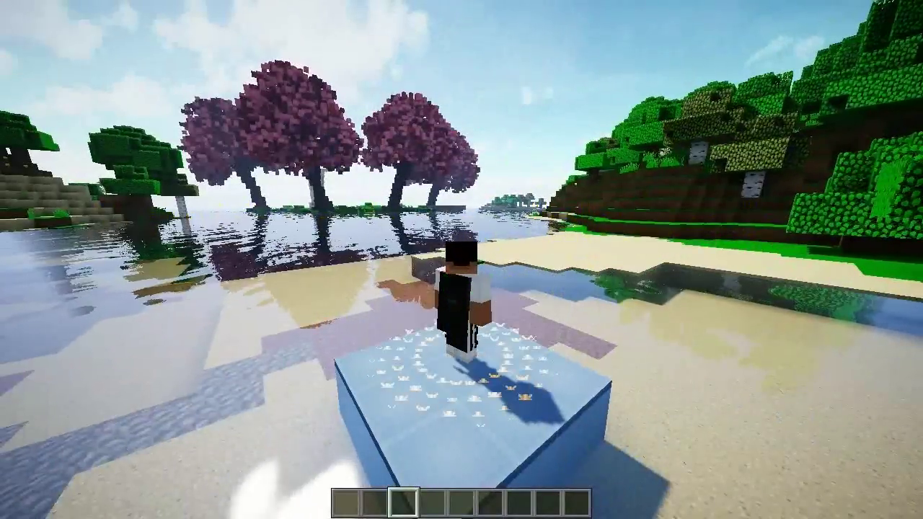
Run /warps again and open the Public Warps list showing test at 271, 63, 252
{"action": "key", "text": "t"}
{"action": "type", "text": "/warps"}
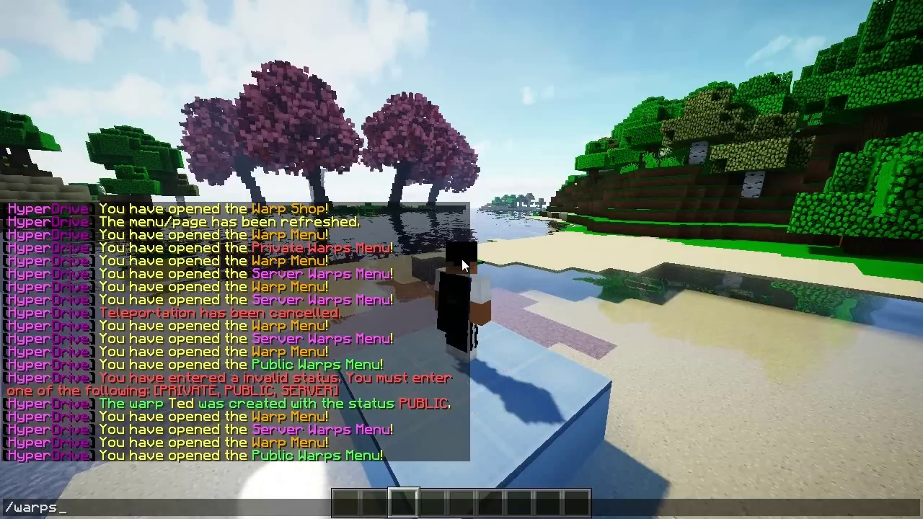
{"action": "key", "text": "Escape"}
{"action": "type", "text": "/warps create Ted Public"}
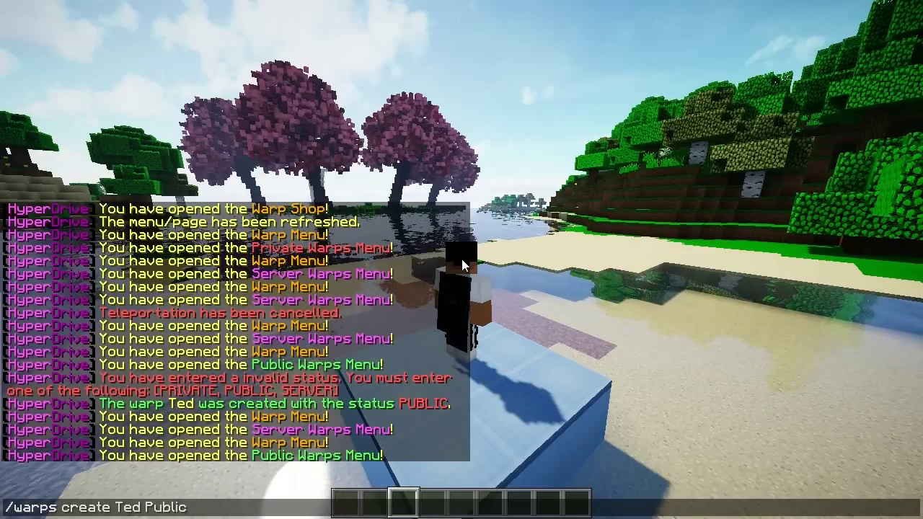
{"action": "key", "text": "Down"}
{"action": "key", "text": "Return"}
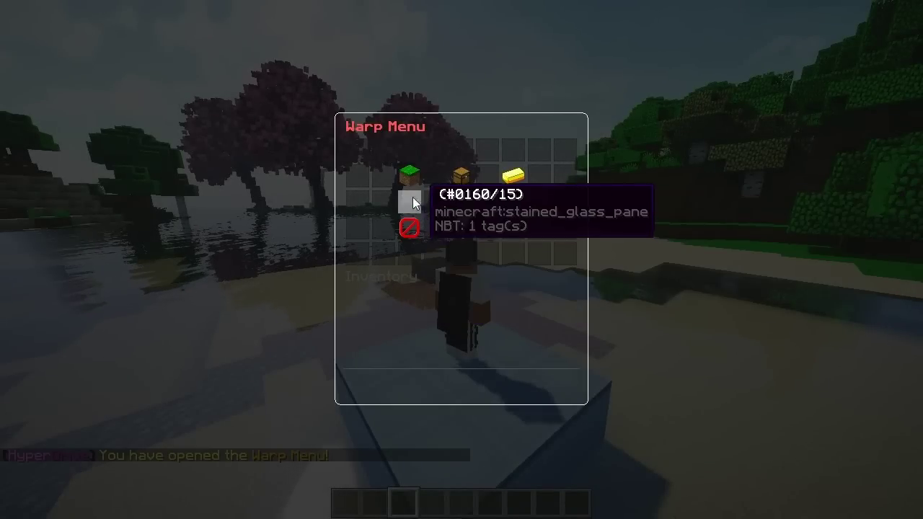
{"action": "left_click", "coordinate": [410, 177]}
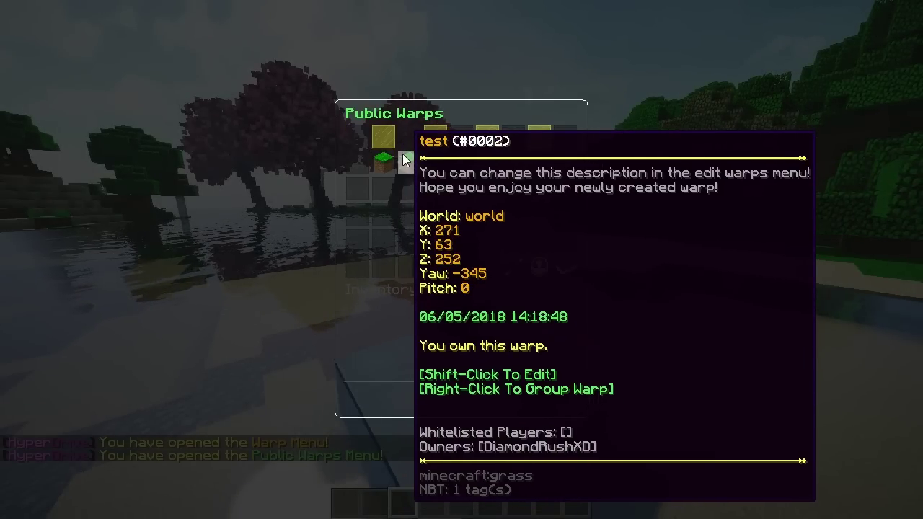
Use the test warp's Change Name option to rename it Outside
{"action": "left_click", "coordinate": [404, 160], "text": "shift"}
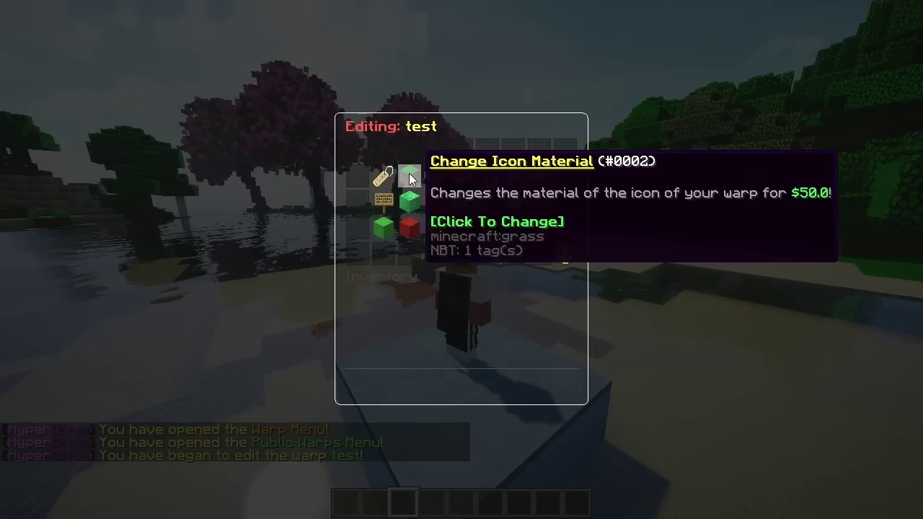
{"action": "left_click", "coordinate": [386, 178]}
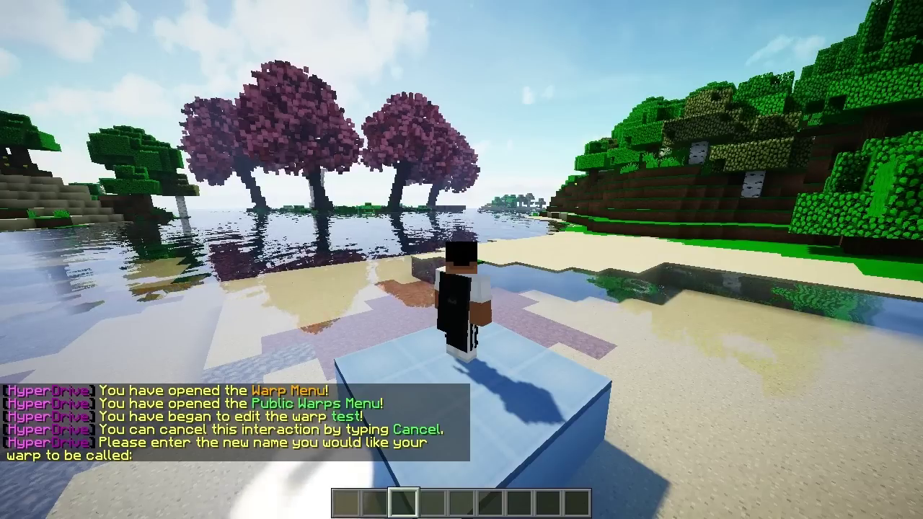
{"action": "key", "text": "t"}
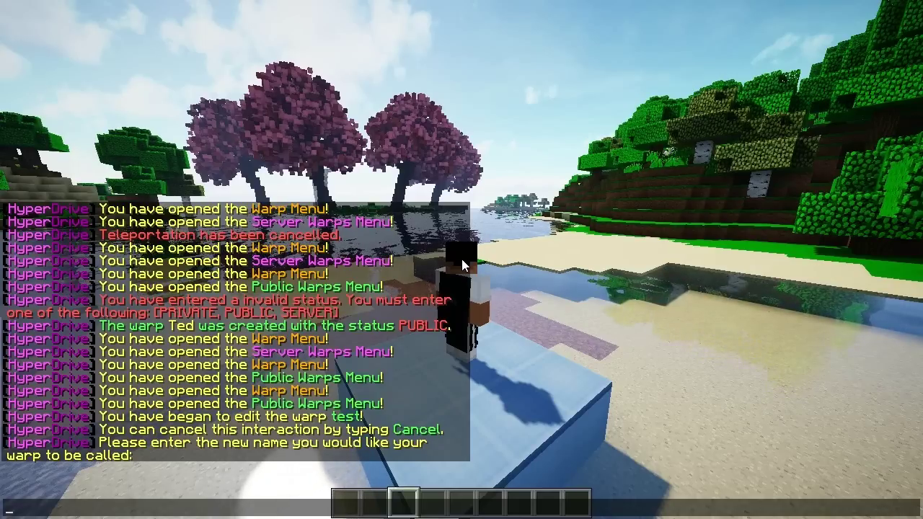
{"action": "type", "text": "O"}
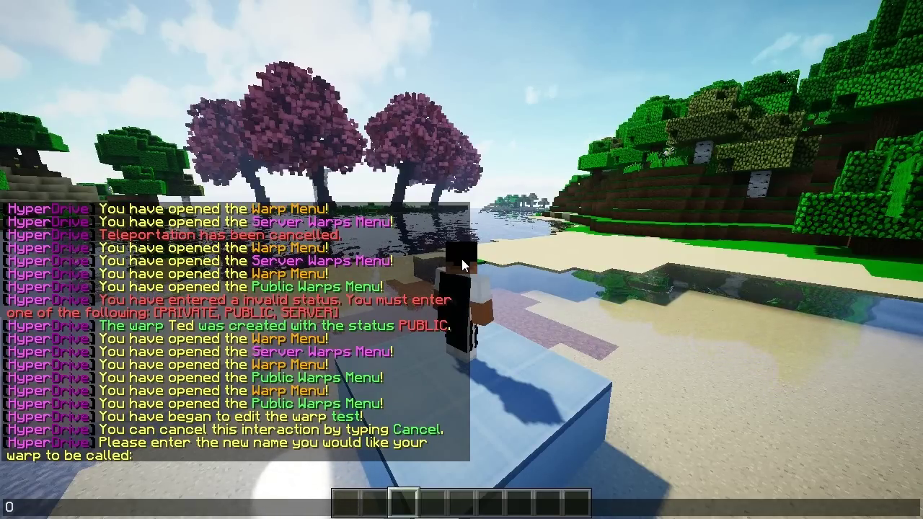
{"action": "type", "text": "utside"}
{"action": "key", "text": "Return"}
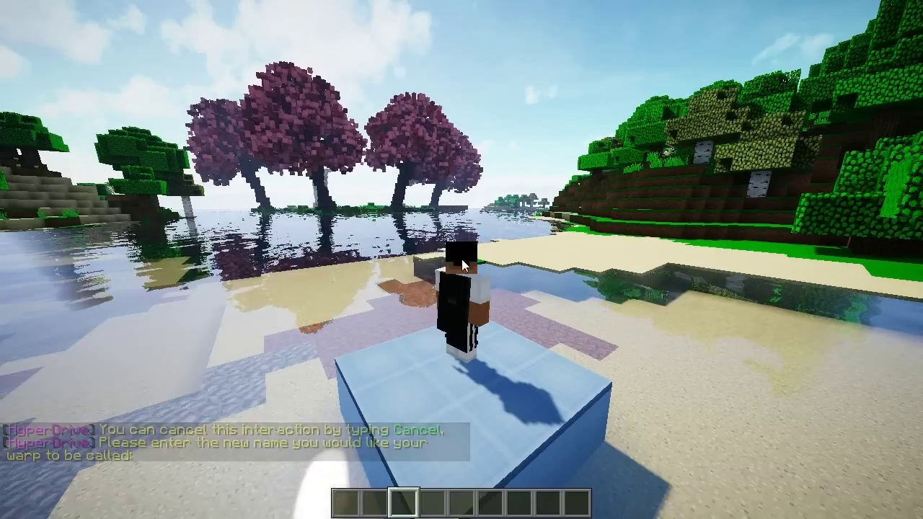
Start changing the Outside warp's icon material, consulting the online material list
{"action": "left_click", "coordinate": [405, 173]}
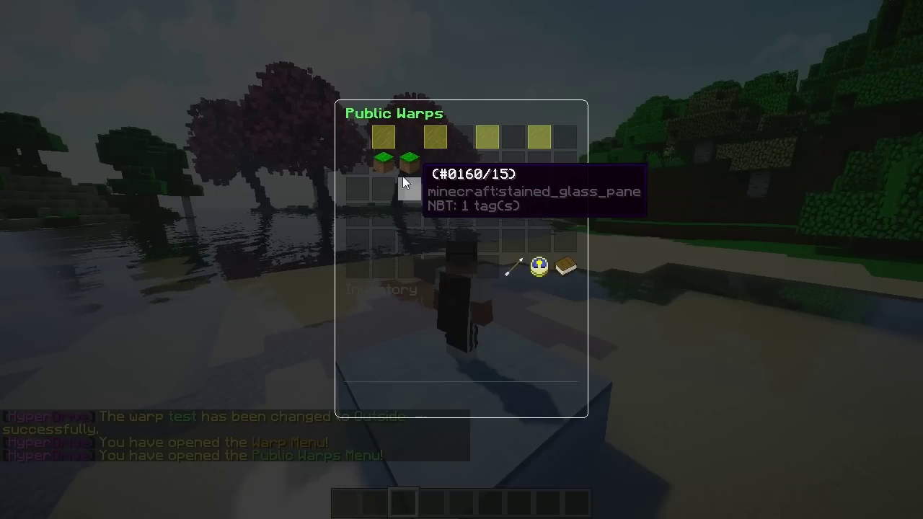
{"action": "left_click", "coordinate": [384, 162], "text": "shift"}
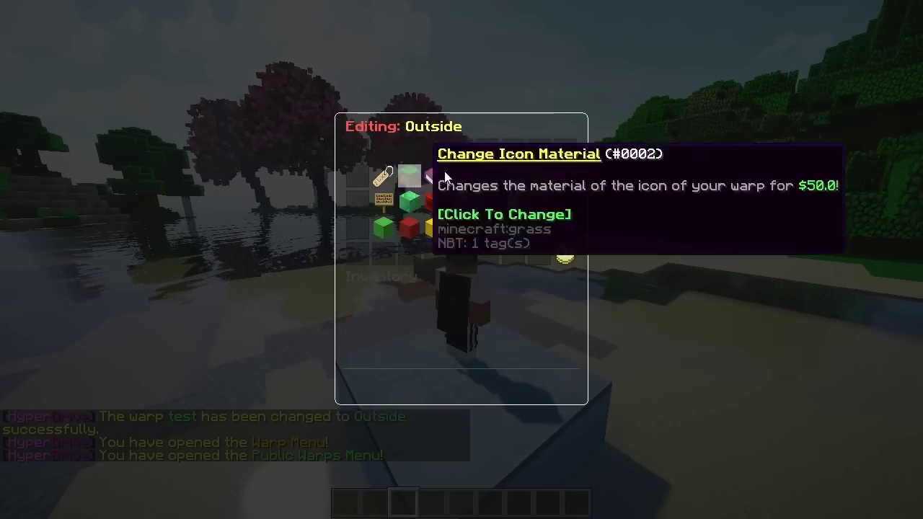
{"action": "left_click", "coordinate": [409, 175]}
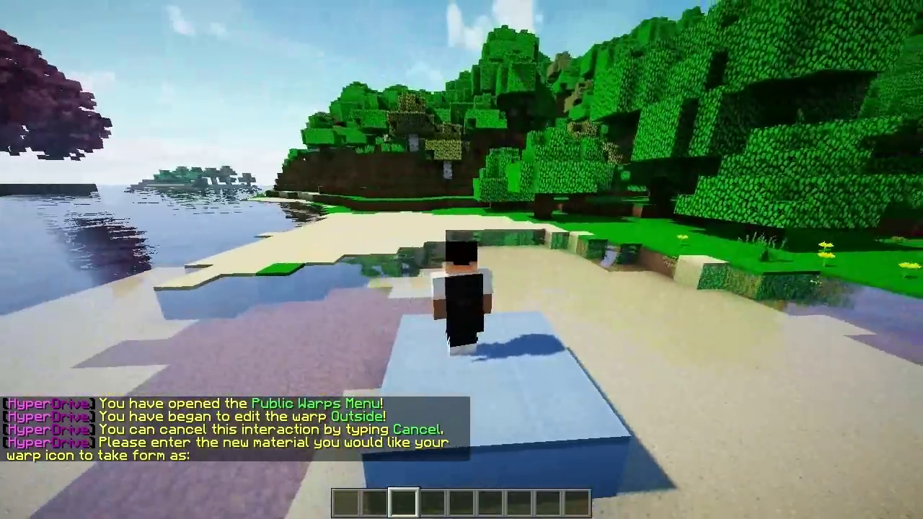
{"action": "key", "text": "e"}
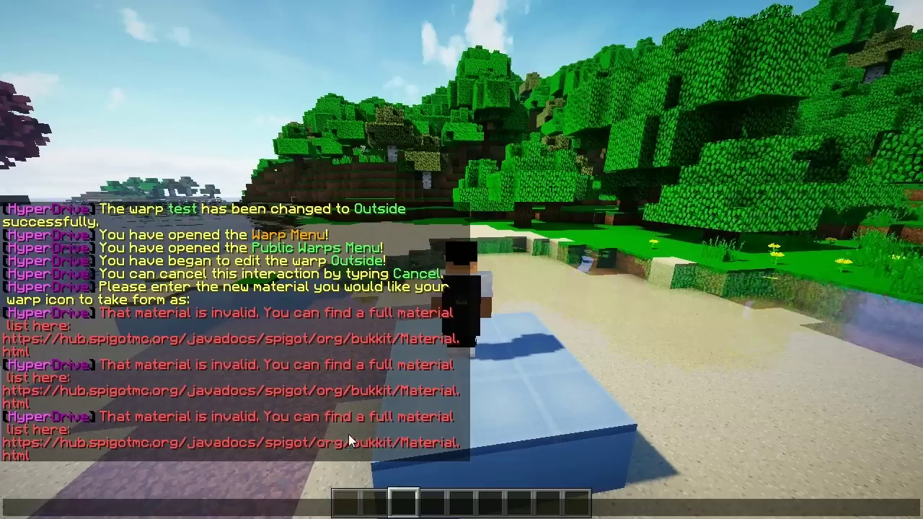
{"action": "left_click", "coordinate": [325, 441]}
{"action": "left_click", "coordinate": [309, 245]}
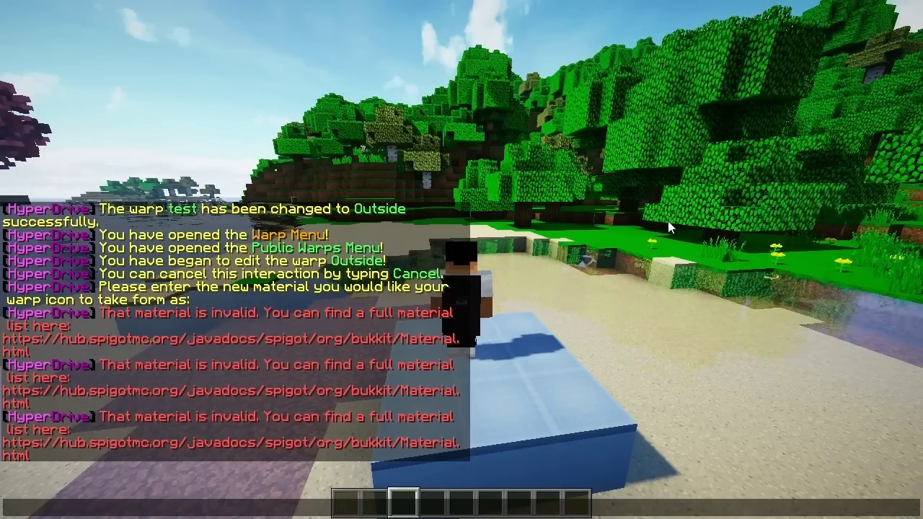
Enter SAPLING as the icon material and reopen the Public Warps list
{"action": "type", "text": "SAPLING"}
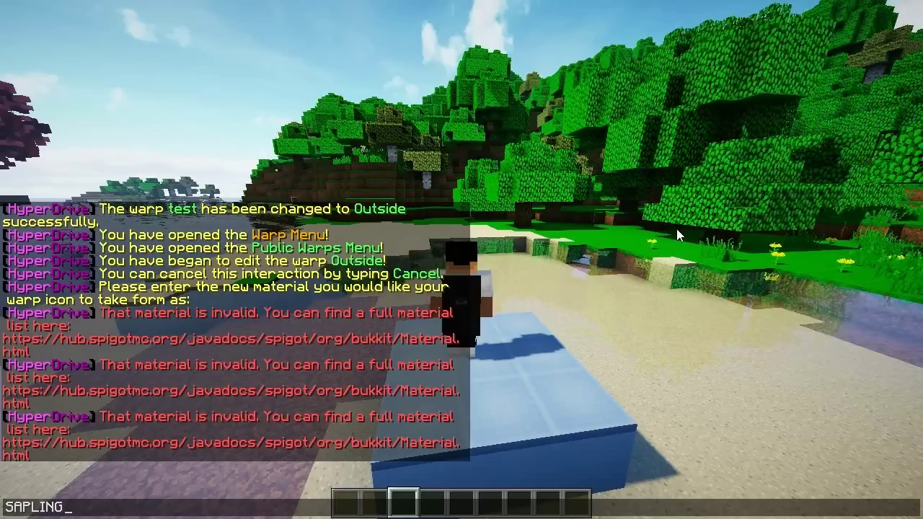
{"action": "key", "text": "Return"}
{"action": "left_click", "coordinate": [409, 175]}
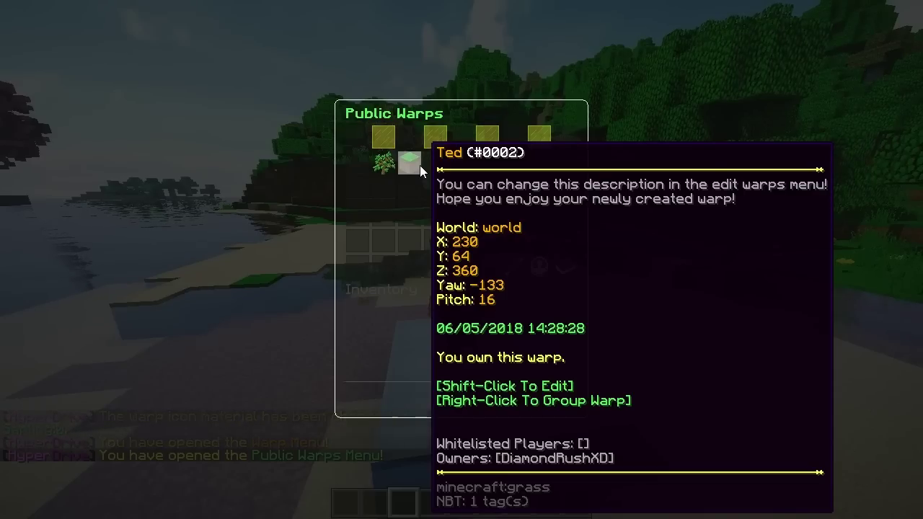
Set the Ted warp's icon material to DIAMOND
{"action": "left_click", "coordinate": [407, 160], "text": "shift"}
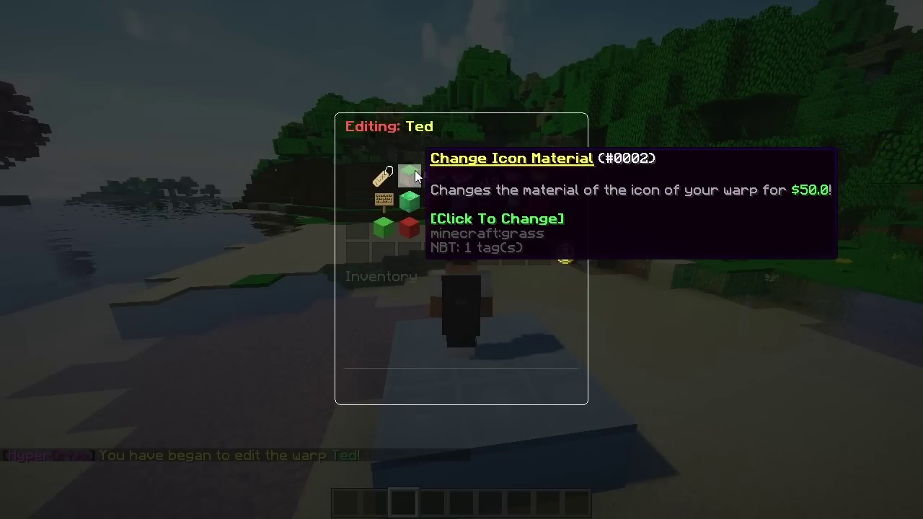
{"action": "left_click", "coordinate": [414, 170]}
{"action": "key", "text": "e"}
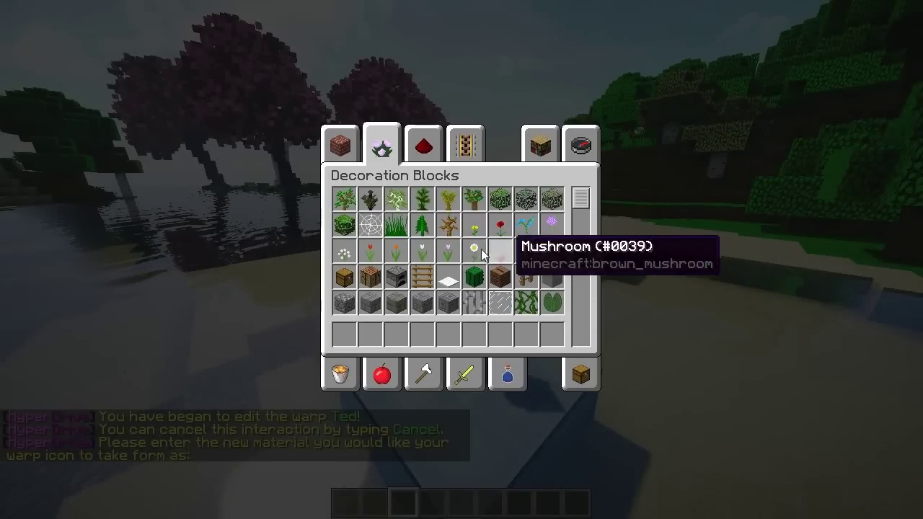
{"action": "key", "text": "Escape"}
{"action": "type", "text": "tDIAMOND"}
{"action": "key", "text": "Return"}
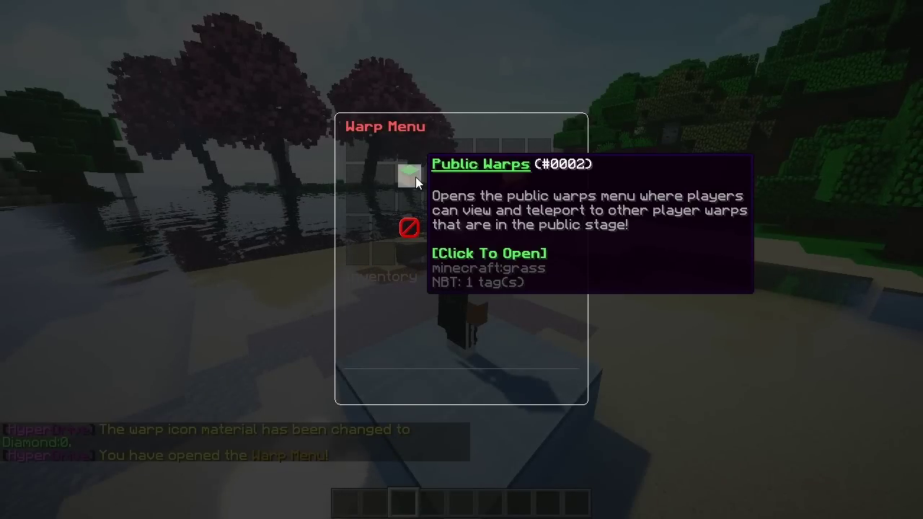
Teleport to the Ted warp from the Public Warps list
{"action": "left_click", "coordinate": [416, 176]}
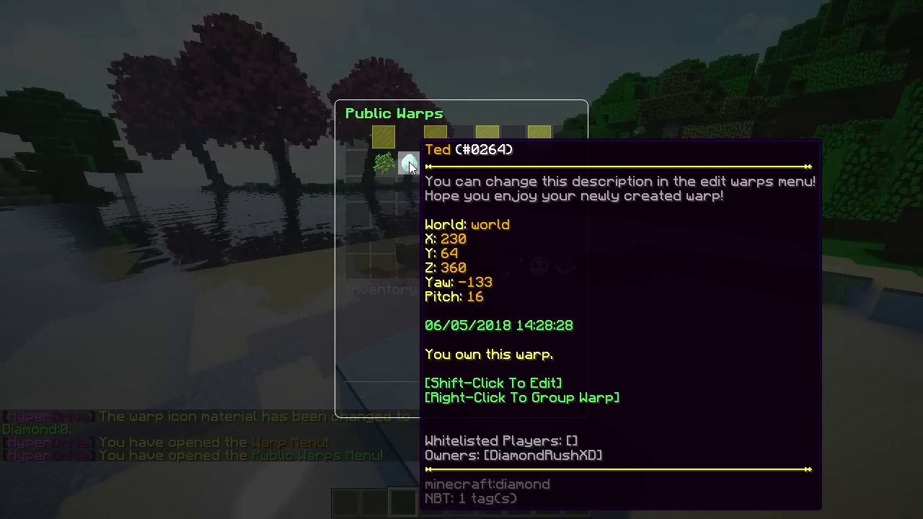
{"action": "left_click", "coordinate": [409, 166]}
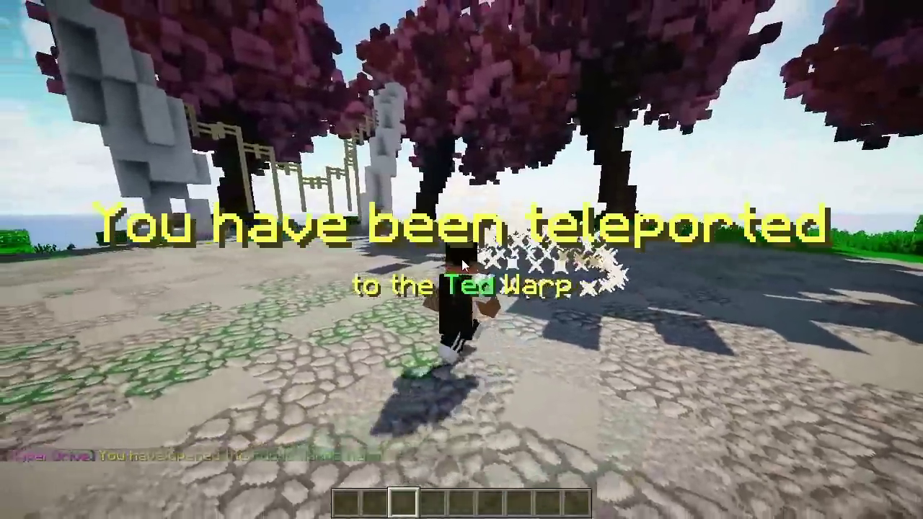
{"action": "key", "text": "t"}
{"action": "key", "text": "Up"}
{"action": "key", "text": "Up"}
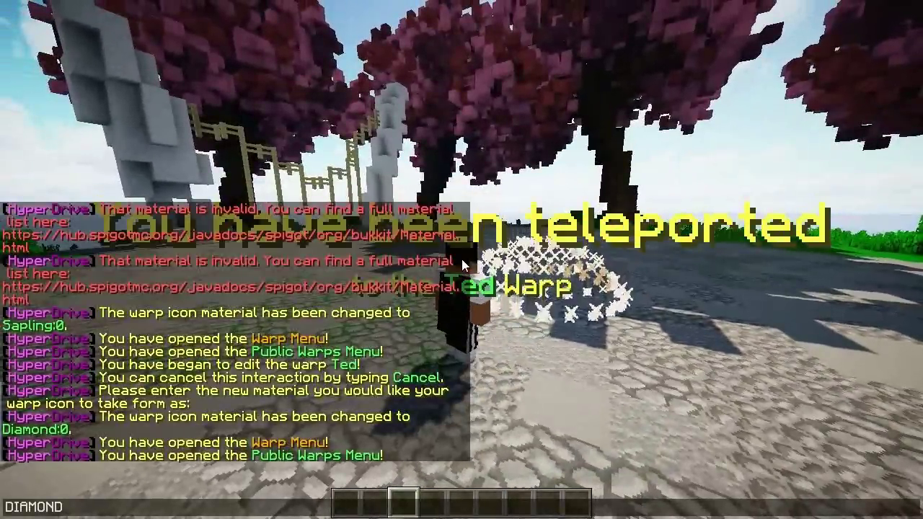
{"action": "key", "text": "Escape"}
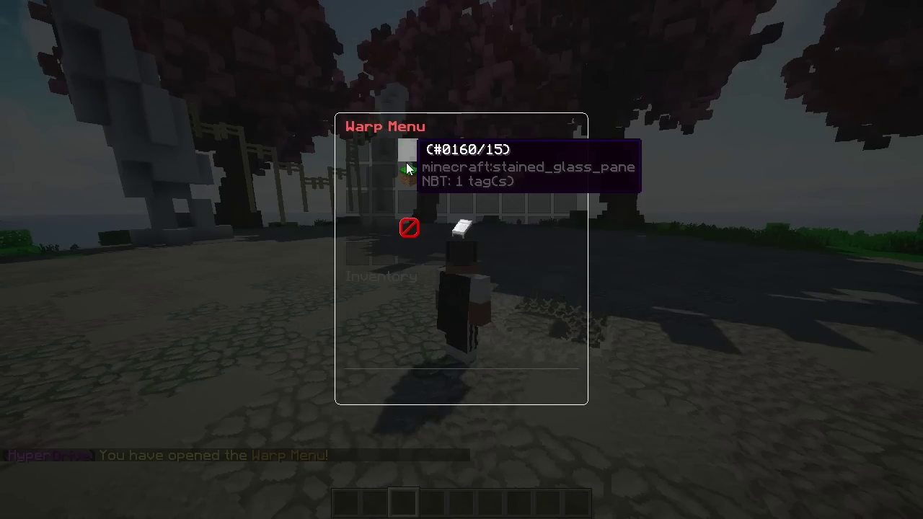
Turn on Ted's Enchanted Look and set its icon amount to 10
{"action": "left_click", "coordinate": [407, 171]}
{"action": "left_click", "coordinate": [409, 160], "text": "shift"}
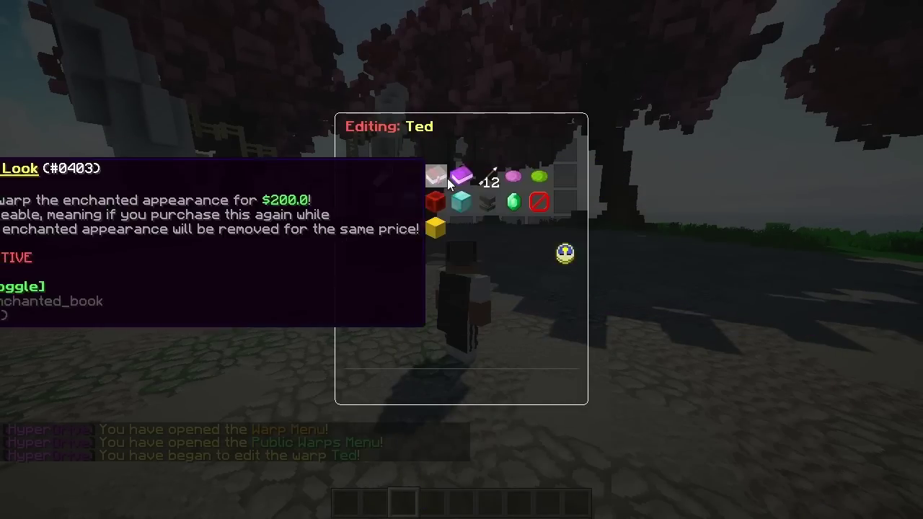
{"action": "left_click", "coordinate": [437, 176]}
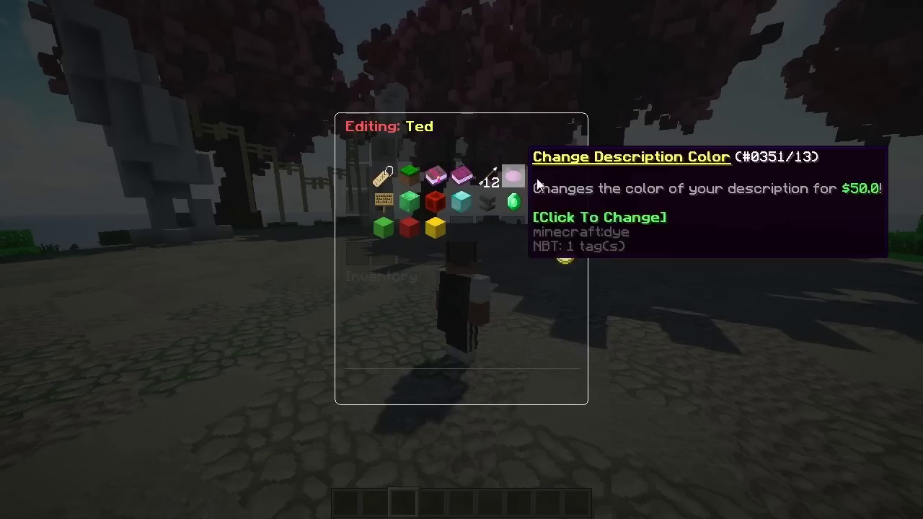
{"action": "left_click", "coordinate": [494, 179]}
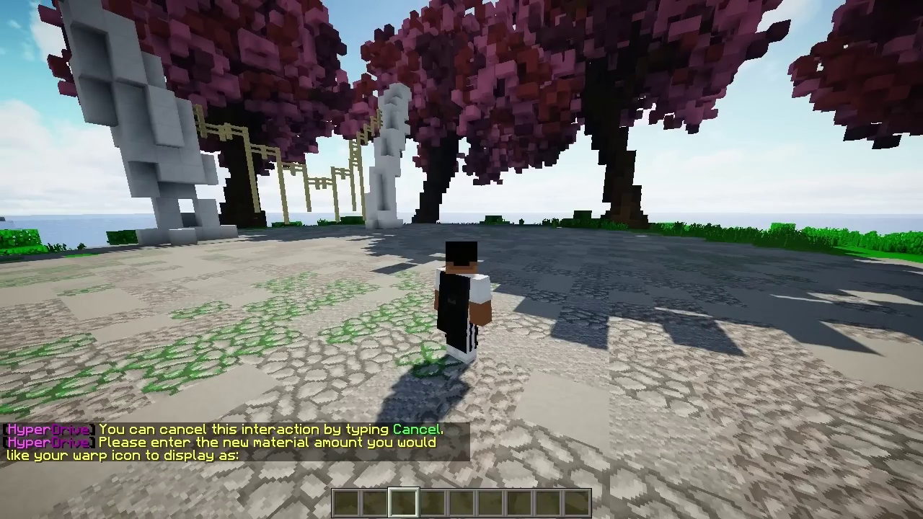
{"action": "key", "text": "t"}
{"action": "type", "text": "10"}
{"action": "key", "text": "Return"}
{"action": "left_click", "coordinate": [410, 169]}
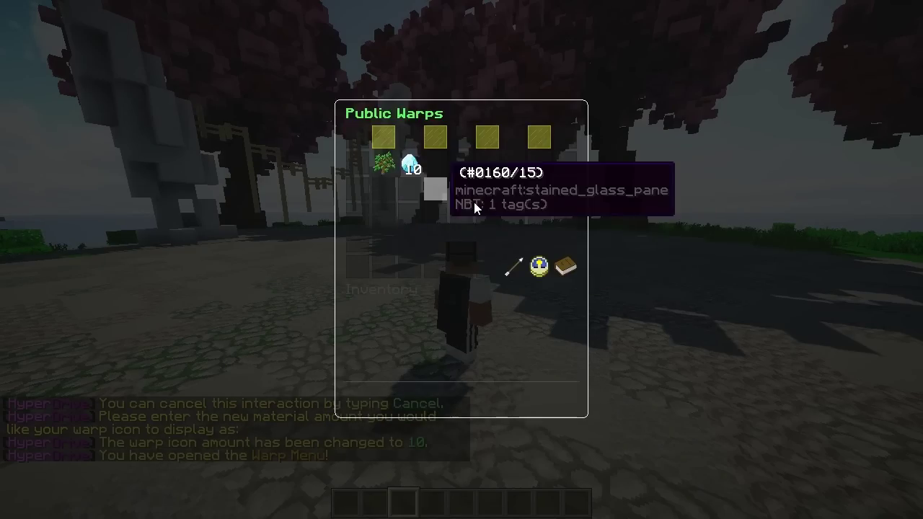
Change the Ted warp's description colour via a chat colour code
{"action": "left_click", "coordinate": [411, 170], "text": "shift"}
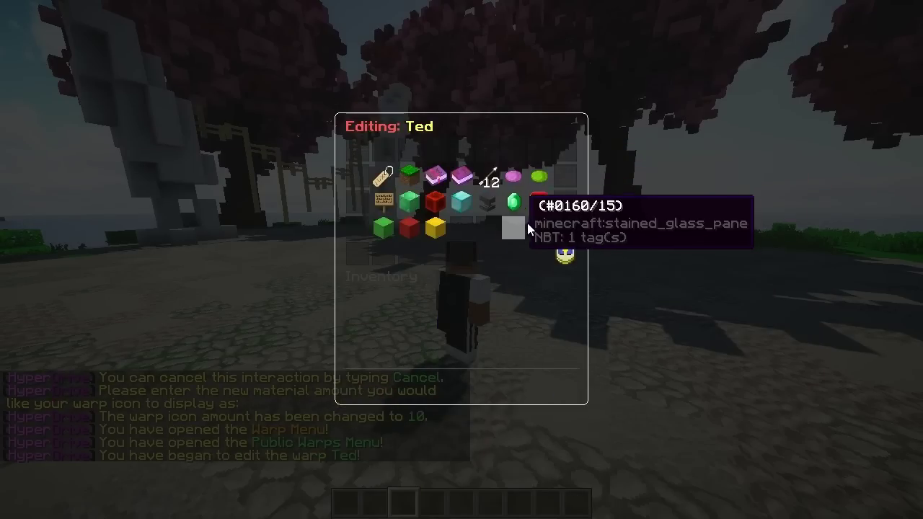
{"action": "left_click", "coordinate": [508, 177]}
{"action": "key", "text": "t"}
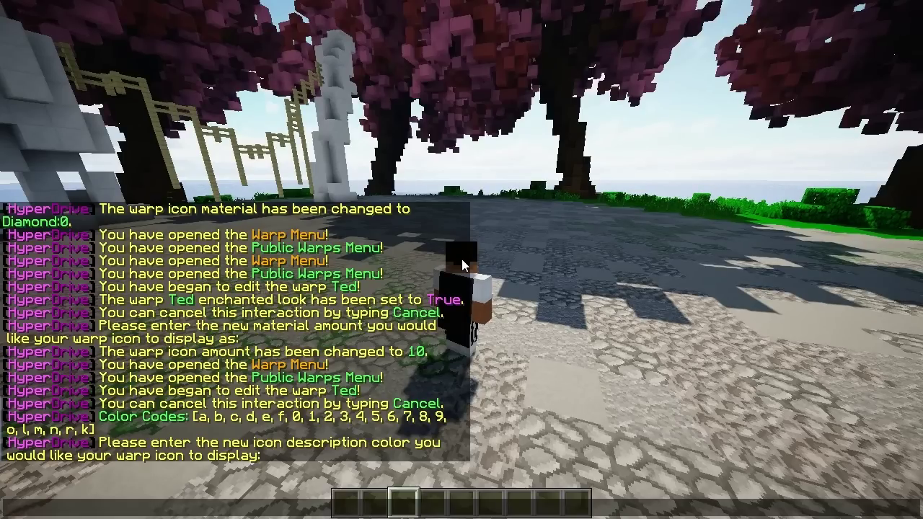
{"action": "key", "text": "Return"}
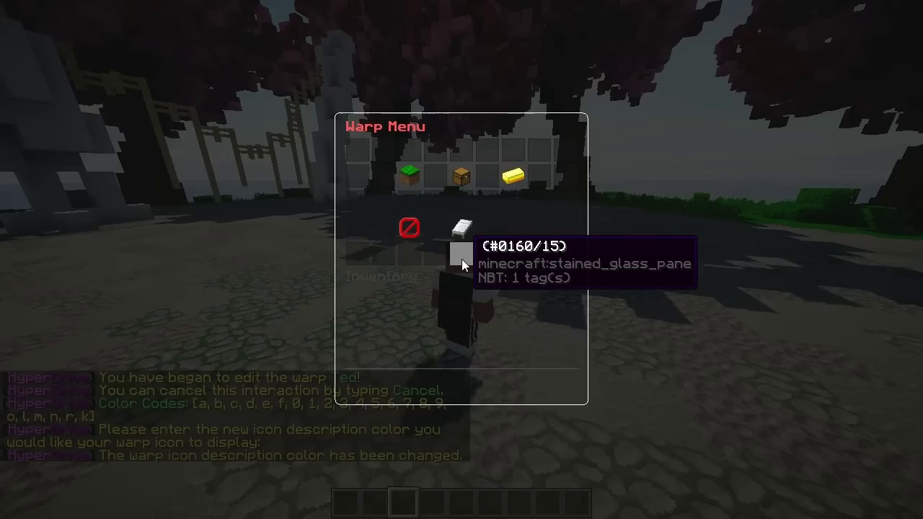
Start a teleport to Ted, cancel the countdown, and reopen the Warp Menu with /warps
{"action": "left_click", "coordinate": [412, 176]}
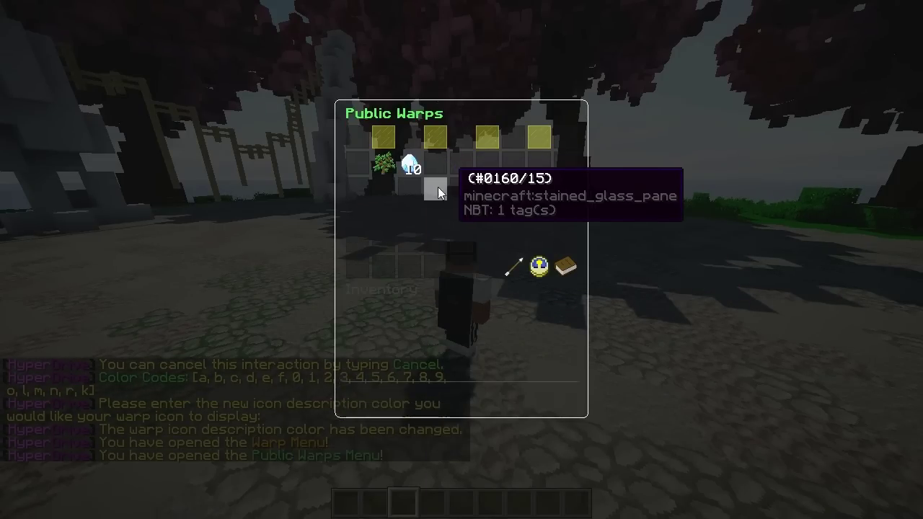
{"action": "left_click", "coordinate": [402, 166]}
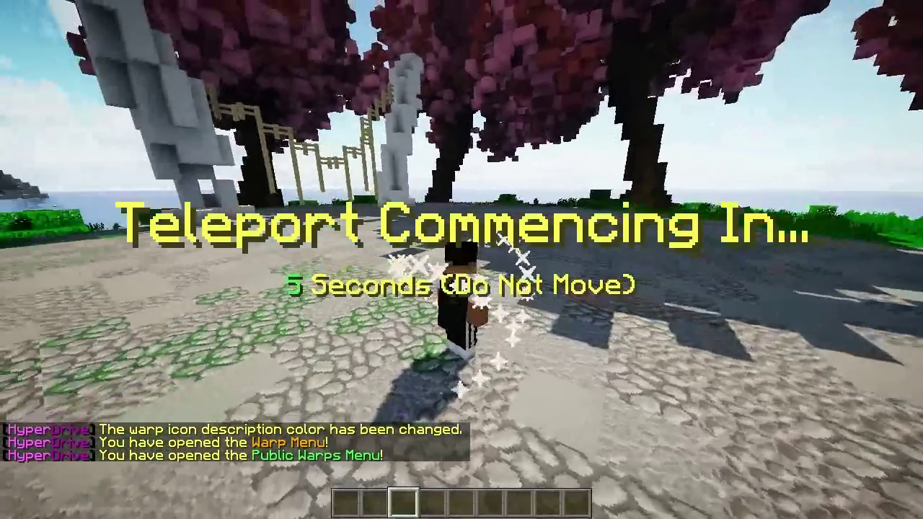
{"action": "key", "text": "slash"}
{"action": "type", "text": "warps"}
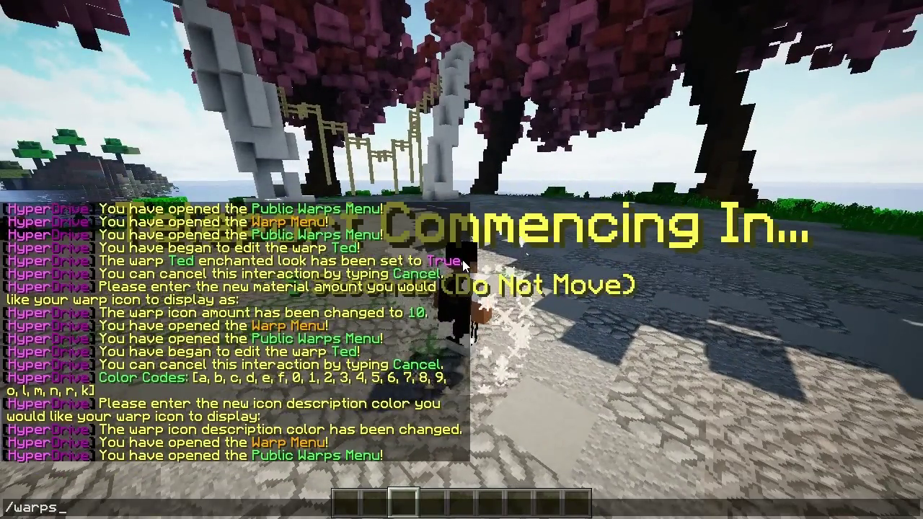
{"action": "key", "text": "Escape"}
{"action": "key", "text": "w"}
{"action": "key", "text": "t"}
{"action": "key", "text": "Up"}
{"action": "key", "text": "Up"}
{"action": "key", "text": "Up"}
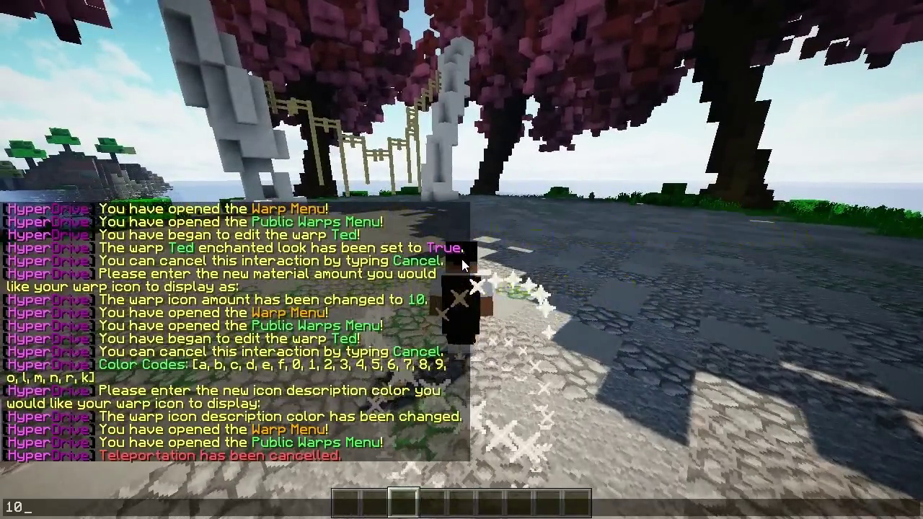
{"action": "key", "text": "Return"}
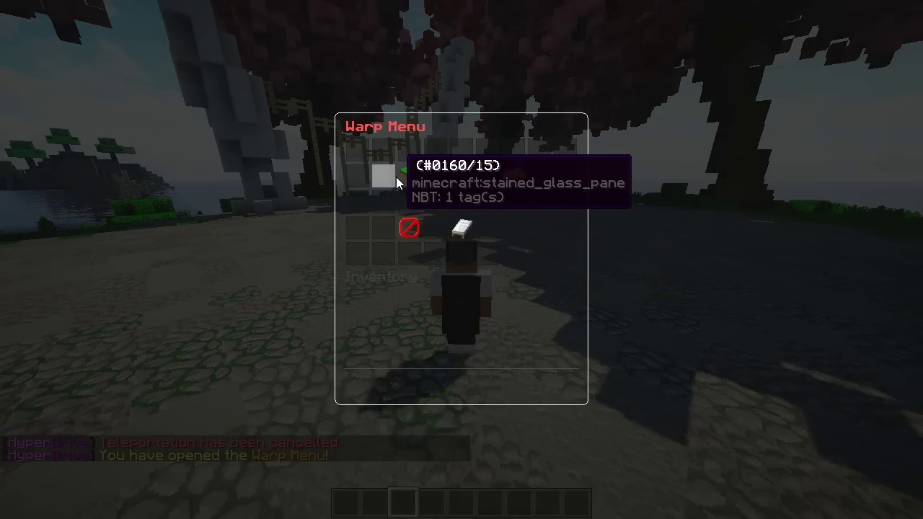
Set Ted's name colour to code 3 (aqua), then reopen Ted's editing menu
{"action": "left_click", "coordinate": [404, 173]}
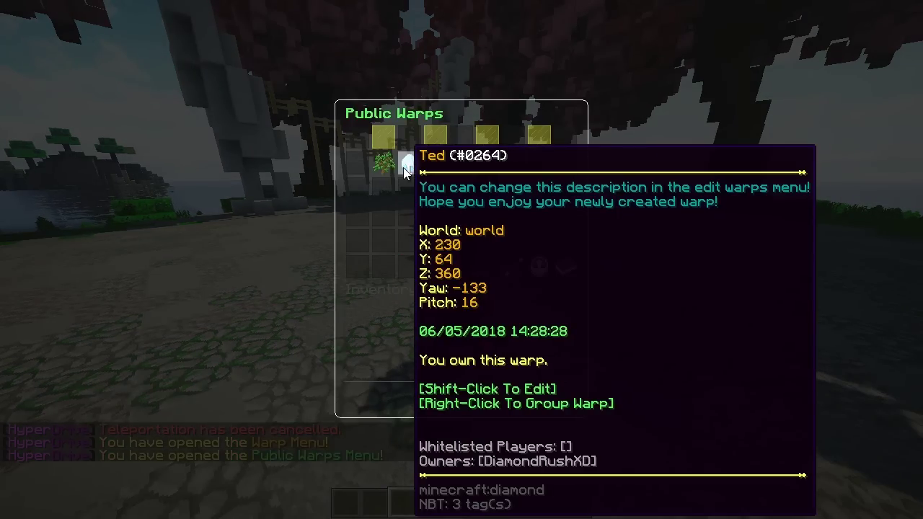
{"action": "left_click", "coordinate": [407, 167], "text": "shift"}
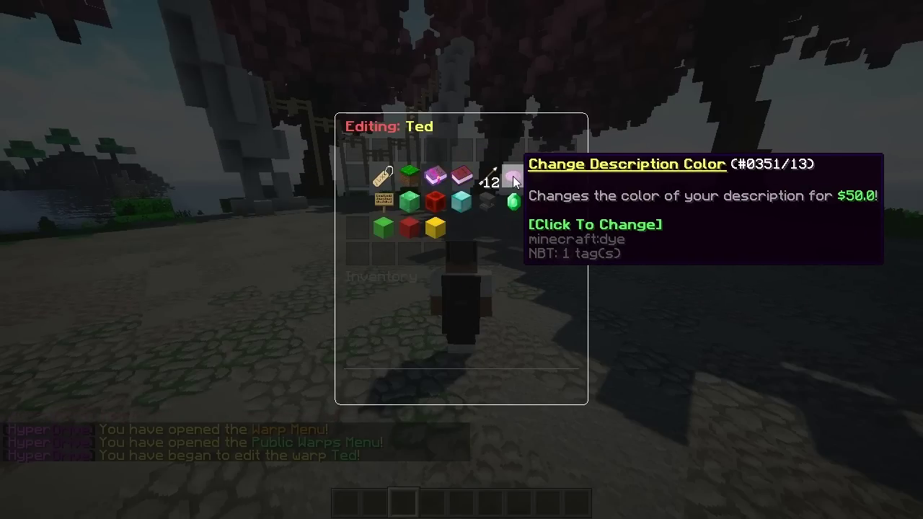
{"action": "left_click", "coordinate": [536, 174]}
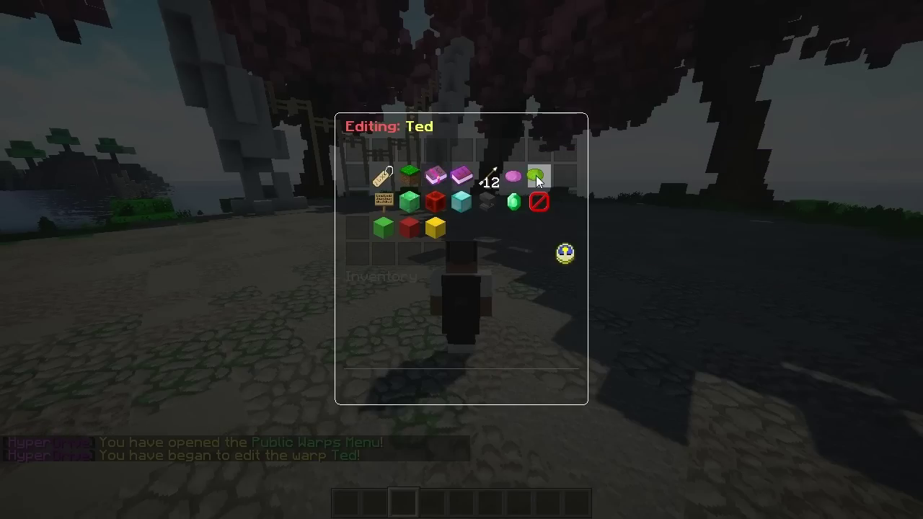
{"action": "type", "text": "/warps"}
{"action": "key", "text": "BackSpace"}
{"action": "key", "text": "BackSpace"}
{"action": "key", "text": "BackSpace"}
{"action": "key", "text": "BackSpace"}
{"action": "key", "text": "BackSpace"}
{"action": "key", "text": "BackSpace"}
{"action": "type", "text": "3"}
{"action": "key", "text": "Return"}
{"action": "left_click", "coordinate": [408, 187]}
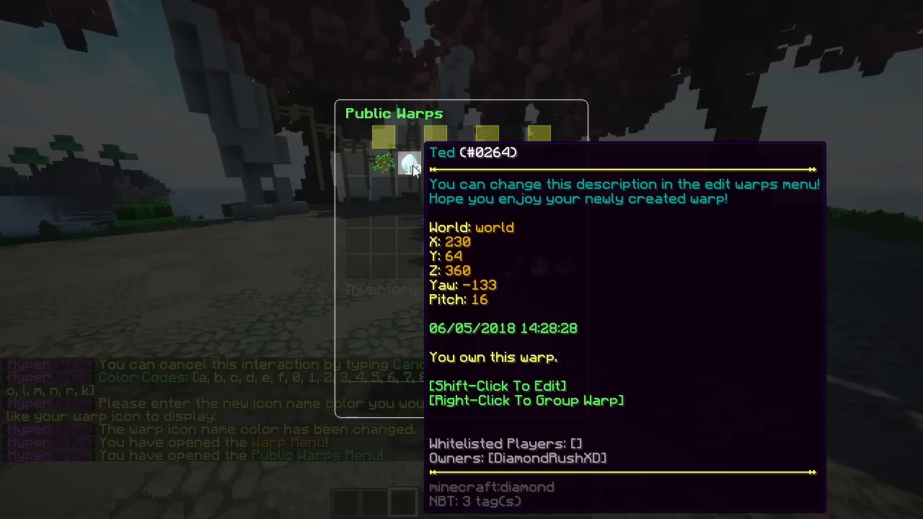
{"action": "left_click", "coordinate": [412, 167], "text": "shift"}
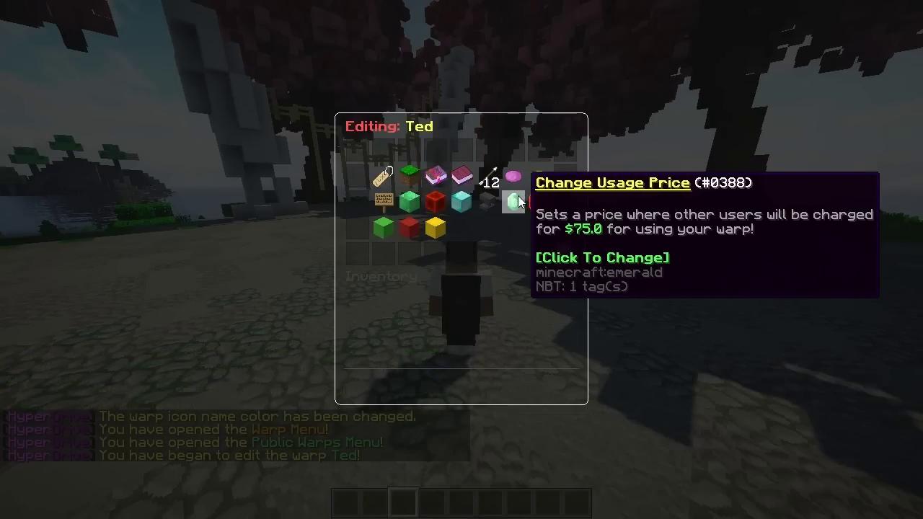
Set the Ted warp's status to private
{"action": "left_click", "coordinate": [382, 177]}
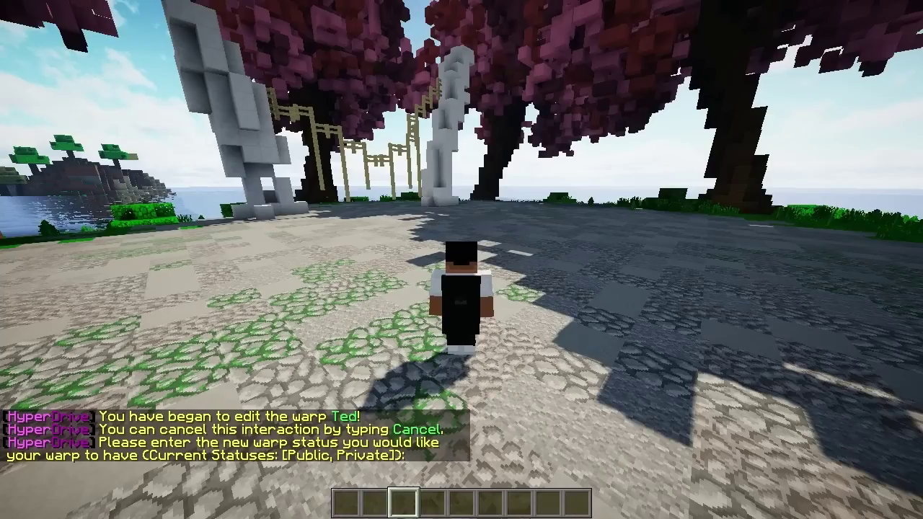
{"action": "key", "text": "t"}
{"action": "type", "text": "private"}
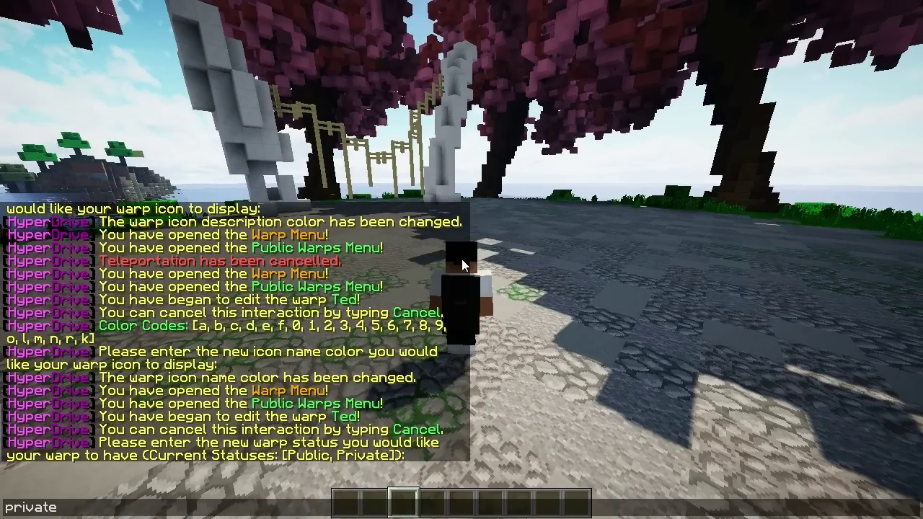
{"action": "key", "text": "Return"}
Run /warps getpermission Outside, which fails because Outside isn't a server warp
{"action": "left_click", "coordinate": [412, 225]}
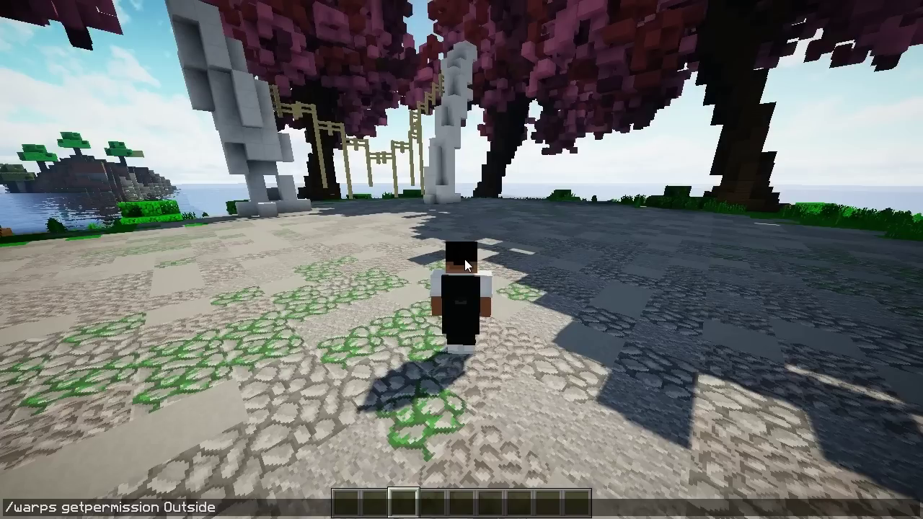
{"action": "key", "text": "Return"}
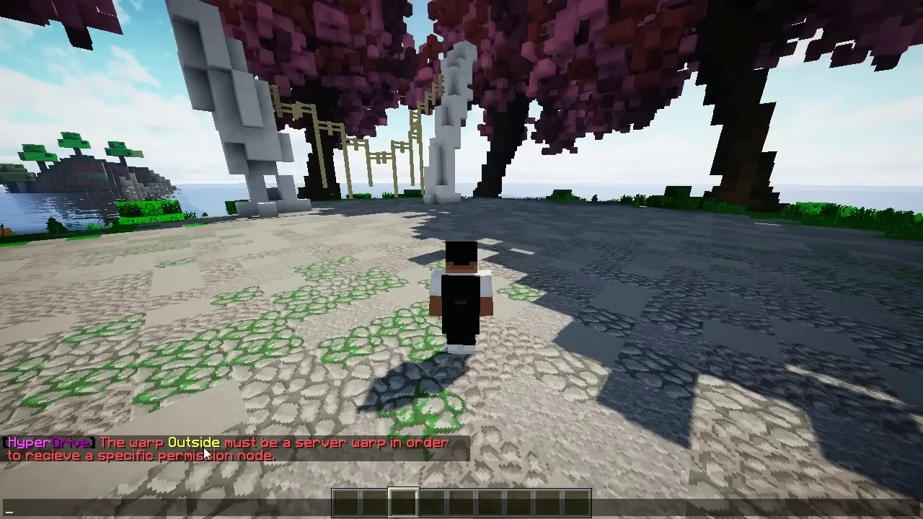
{"action": "key", "text": "Escape"}
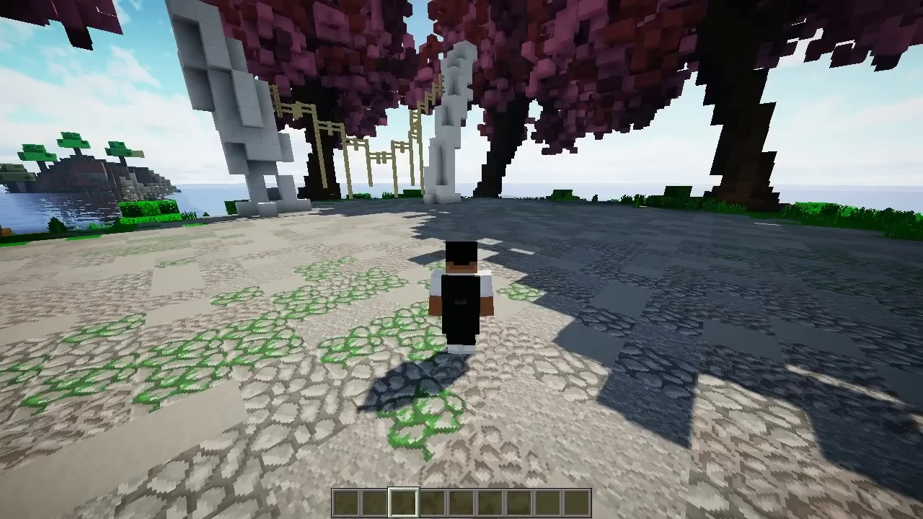
{"action": "key", "text": "t"}
{"action": "key", "text": "Up"}
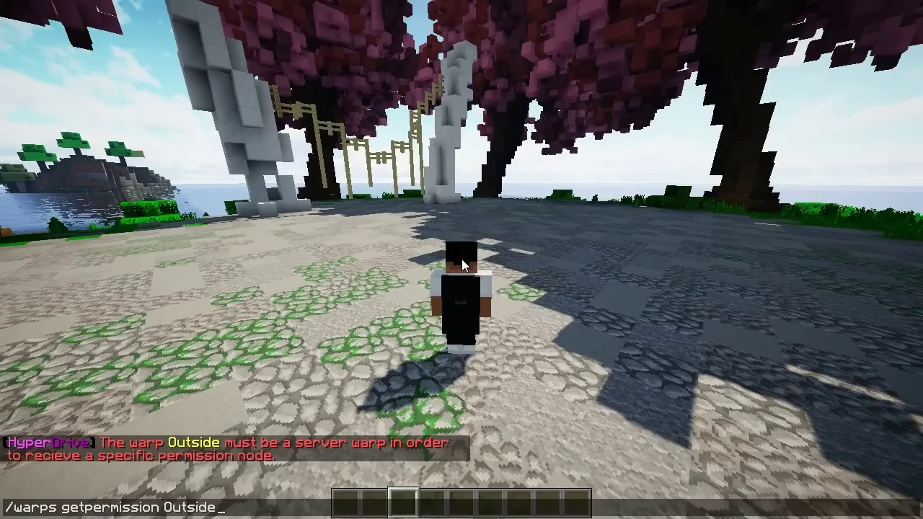
{"action": "key", "text": "Escape"}
{"action": "key", "text": "w"}
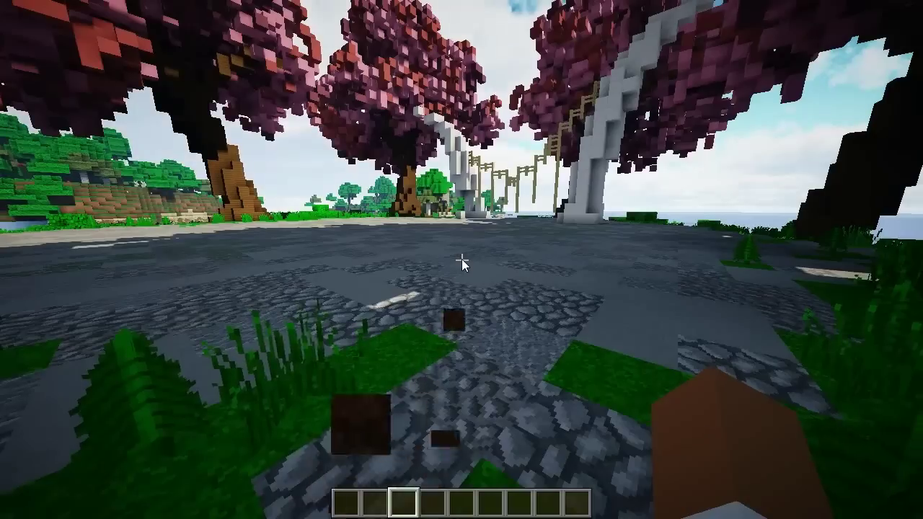
Run /warps create Ted2 Server, then getpermission Ted2 showing hyperdrive.serverwarp.Ted2
{"action": "type", "text": "/warps create"}
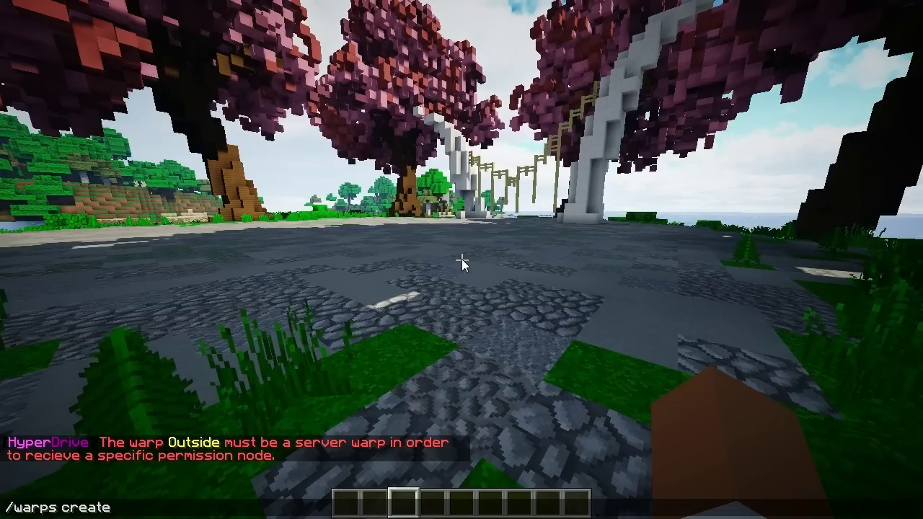
{"action": "type", "text": " Ted2"}
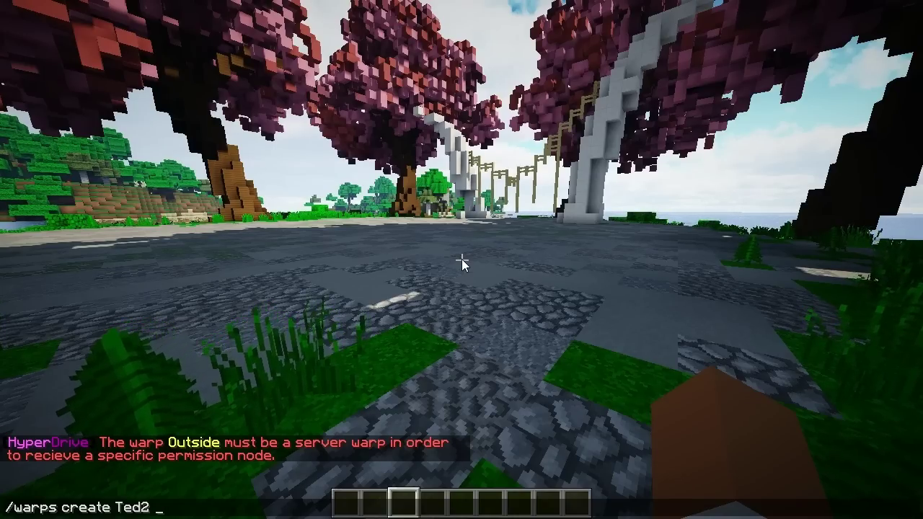
{"action": "type", "text": " Server"}
{"action": "key", "text": "Return"}
{"action": "key", "text": "t"}
{"action": "key", "text": "Up"}
{"action": "key", "text": "Up"}
{"action": "key", "text": "ctrl+shift+Left"}
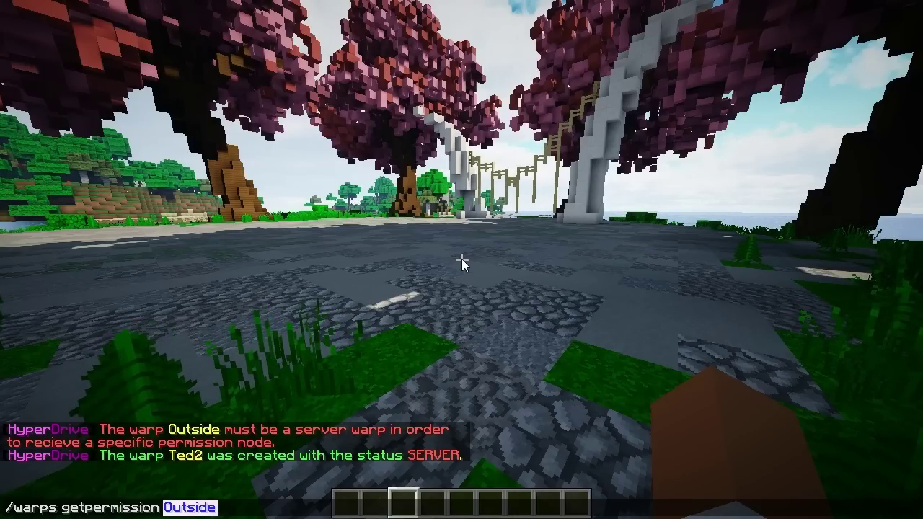
{"action": "type", "text": "Ted2"}
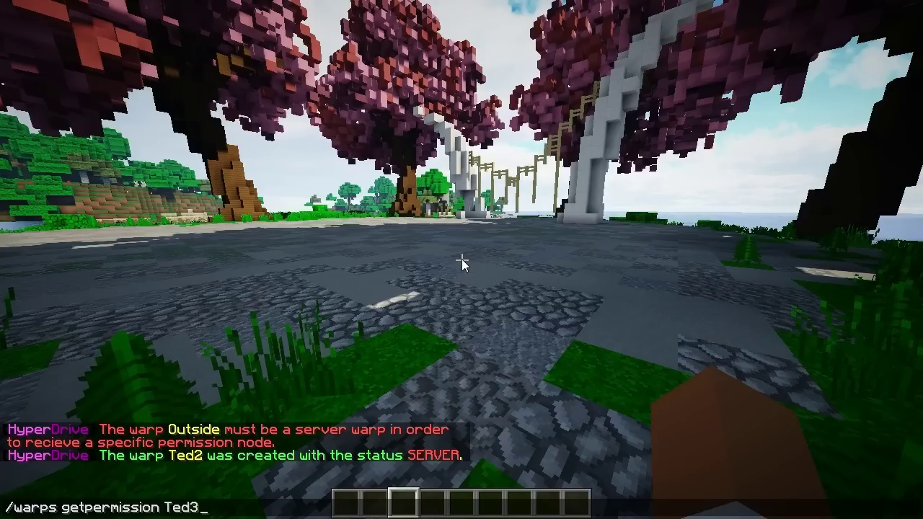
{"action": "key", "text": "Return"}
{"action": "key", "text": "t"}
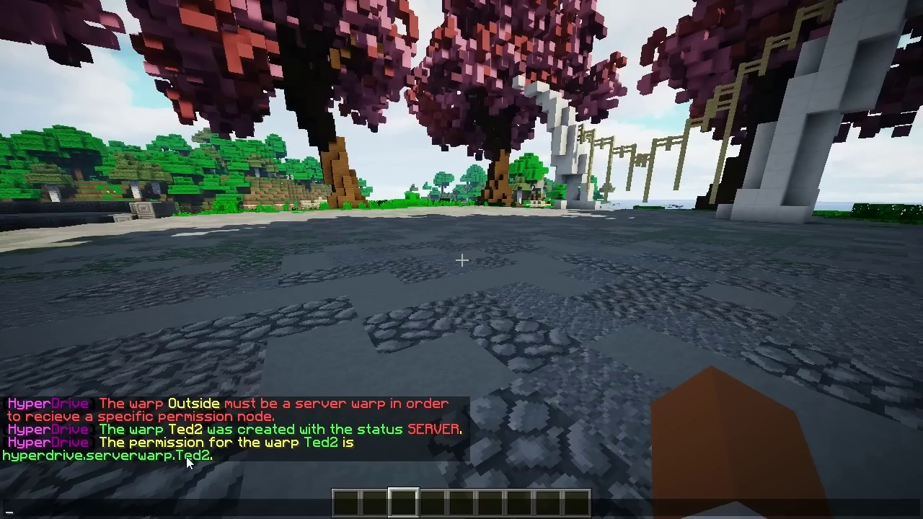
Run /warps setpermission Ted2 warp.ted
{"action": "key", "text": "Up"}
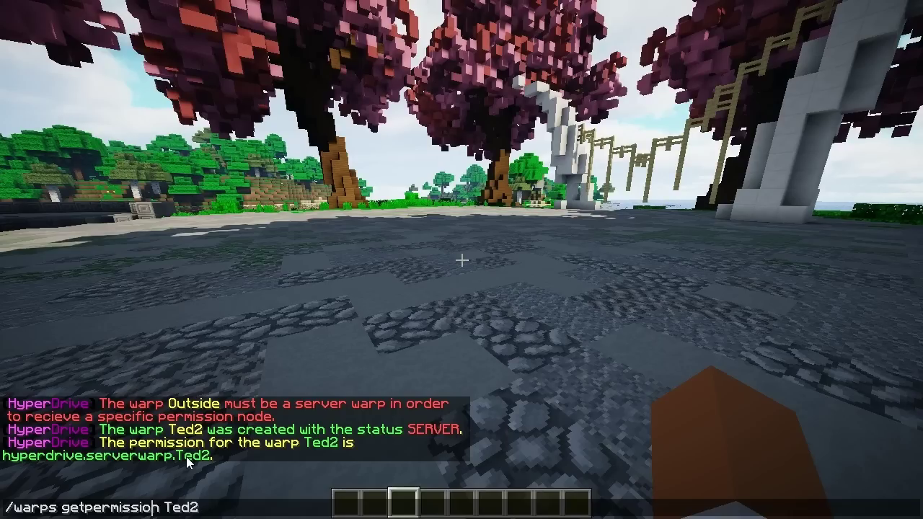
{"action": "key", "text": "BackSpace"}
{"action": "key", "text": "BackSpace"}
{"action": "key", "text": "BackSpace"}
{"action": "type", "text": "sdt"}
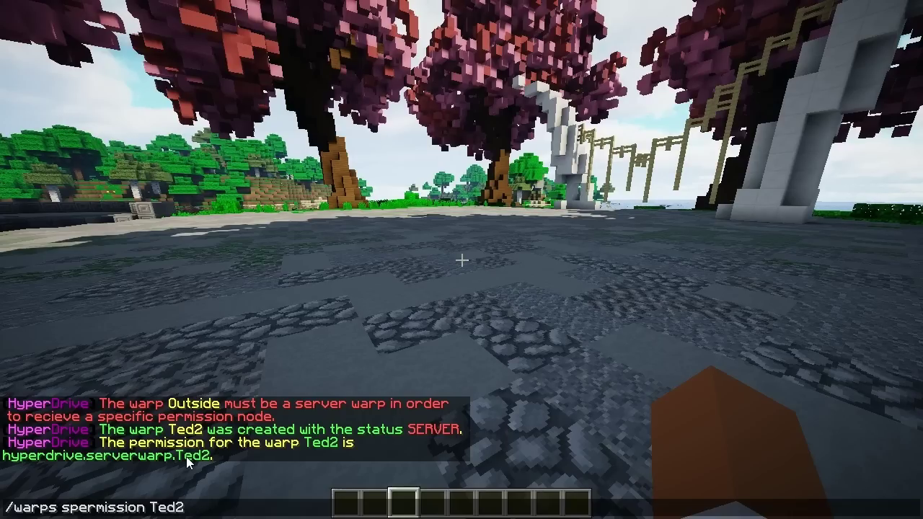
{"action": "key", "text": "BackSpace"}
{"action": "key", "text": "BackSpace"}
{"action": "type", "text": "et"}
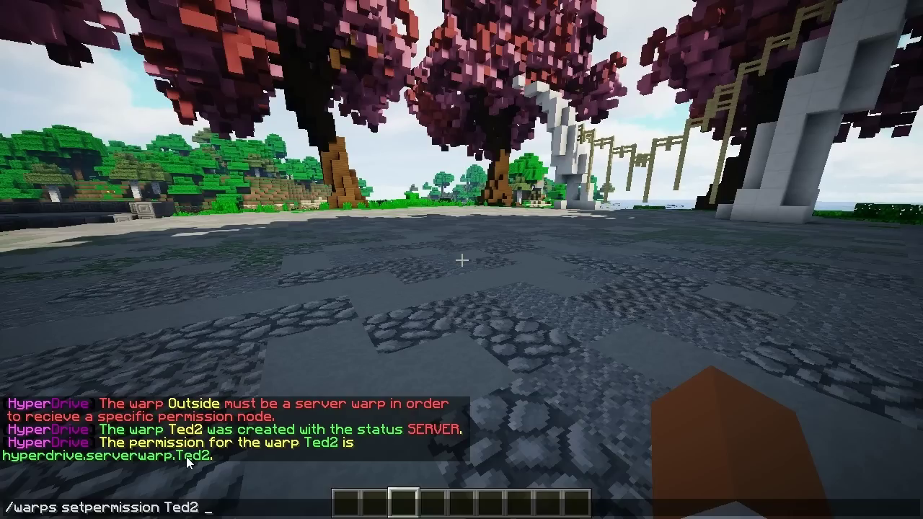
{"action": "type", "text": "warp.ted"}
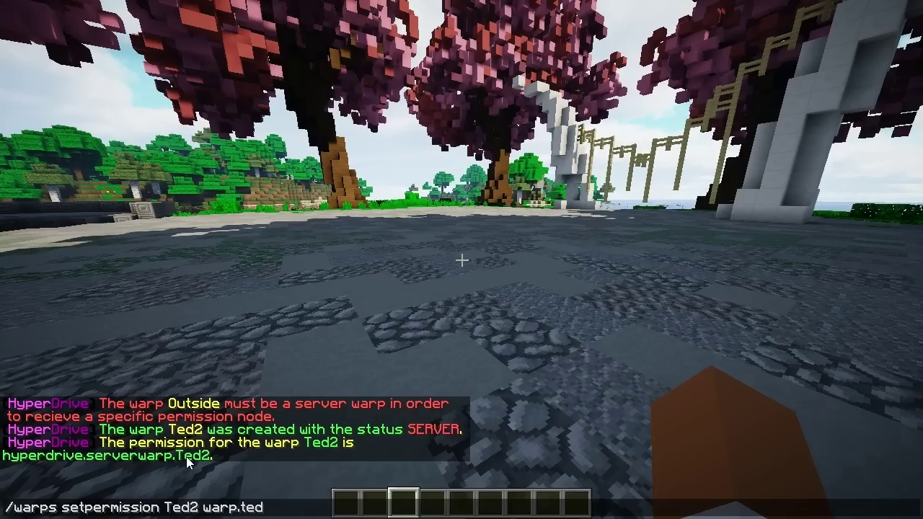
{"action": "key", "text": "Return"}
Walk toward the cherry trees and recall an earlier warp command in chat
{"action": "key", "text": "w"}
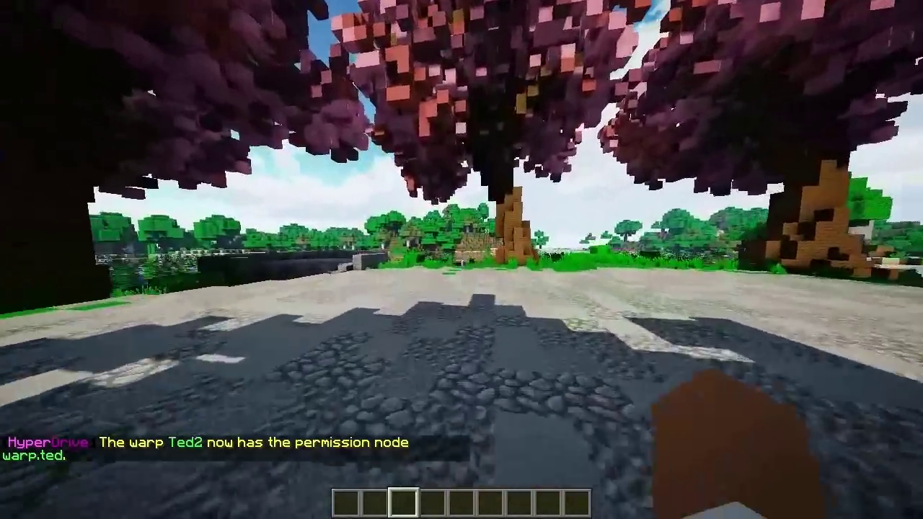
{"action": "key", "text": "t"}
{"action": "key", "text": "Up"}
{"action": "key", "text": "Up"}
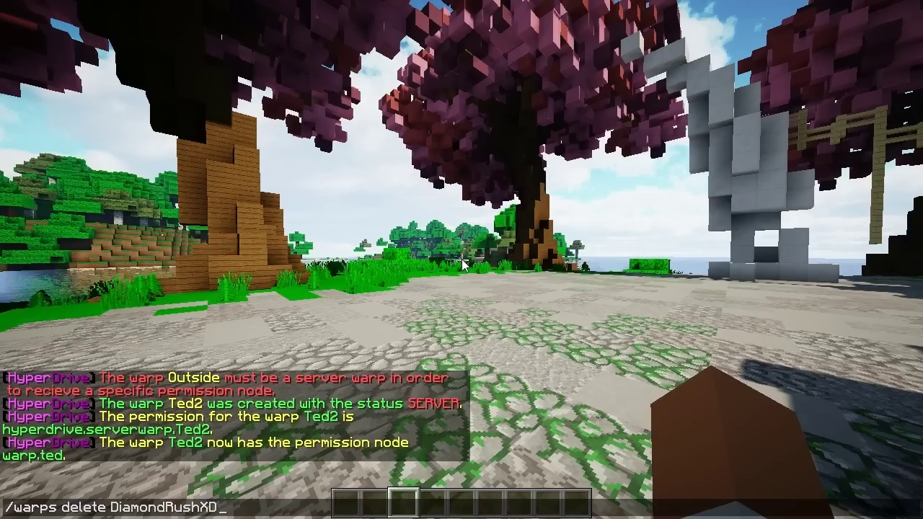
{"action": "key", "text": "Escape"}
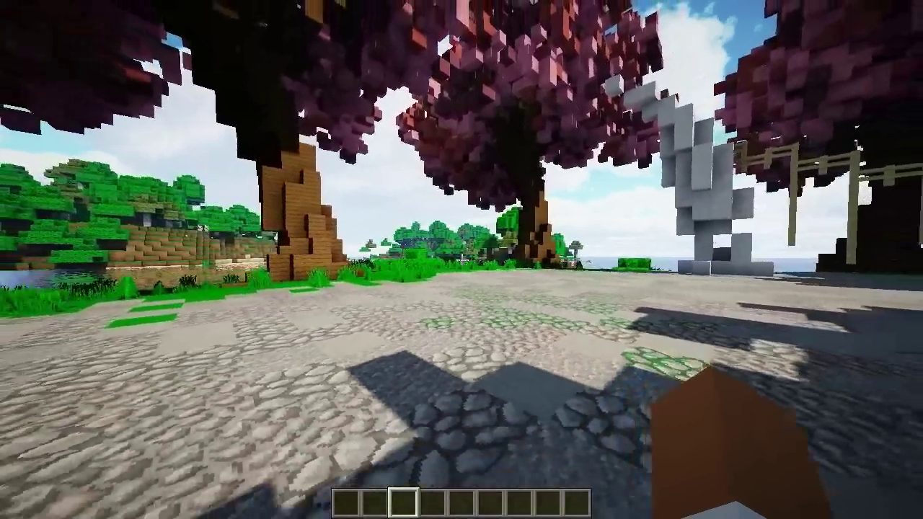
{"action": "key", "text": "F5"}
{"action": "key", "text": "F5"}
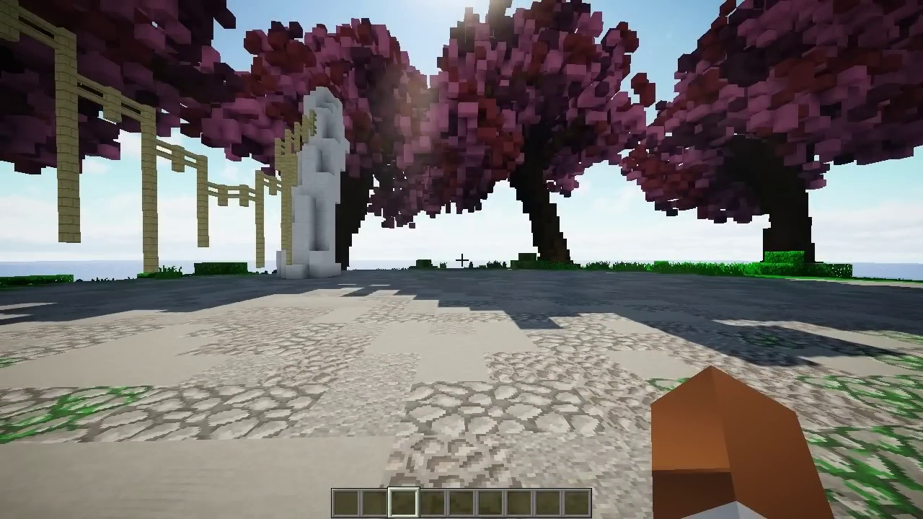
{"action": "key", "text": "slash"}
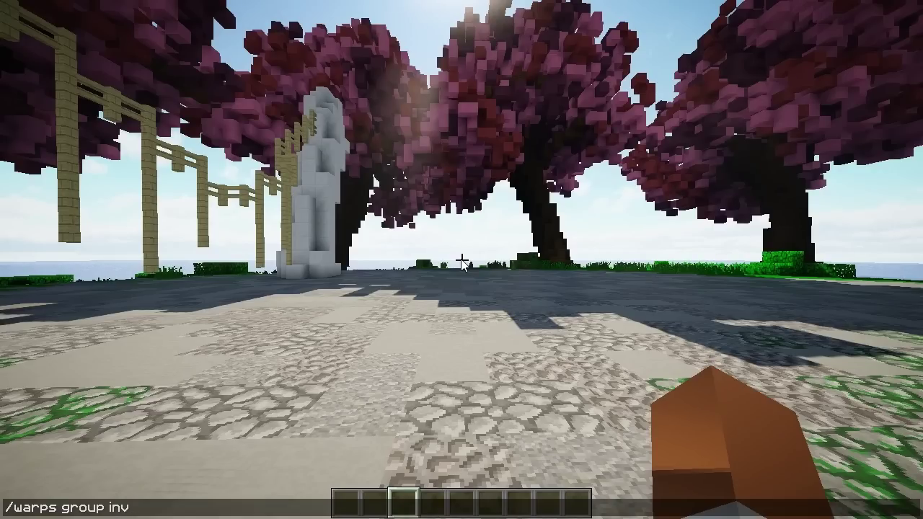
Display the /warps command help listing in chat
{"action": "type", "text": "warps group invite"}
{"action": "key", "text": "Return"}
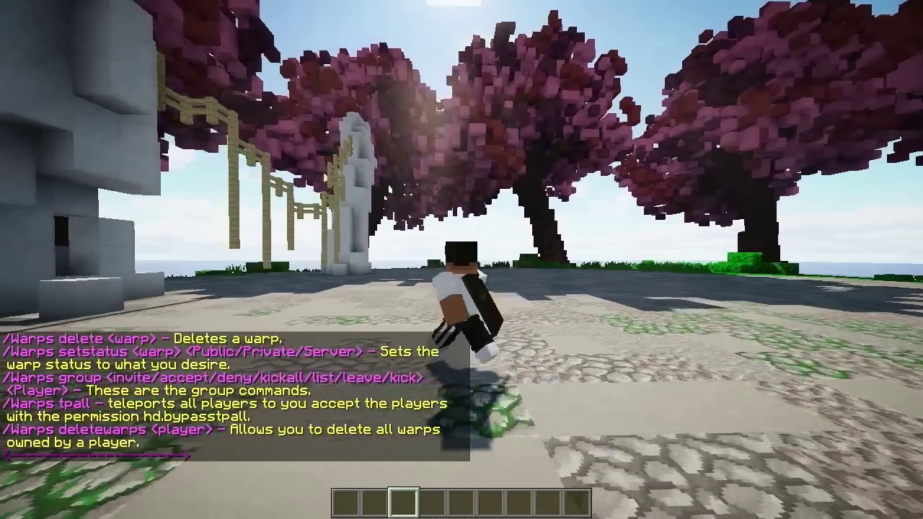
{"action": "key", "text": "t"}
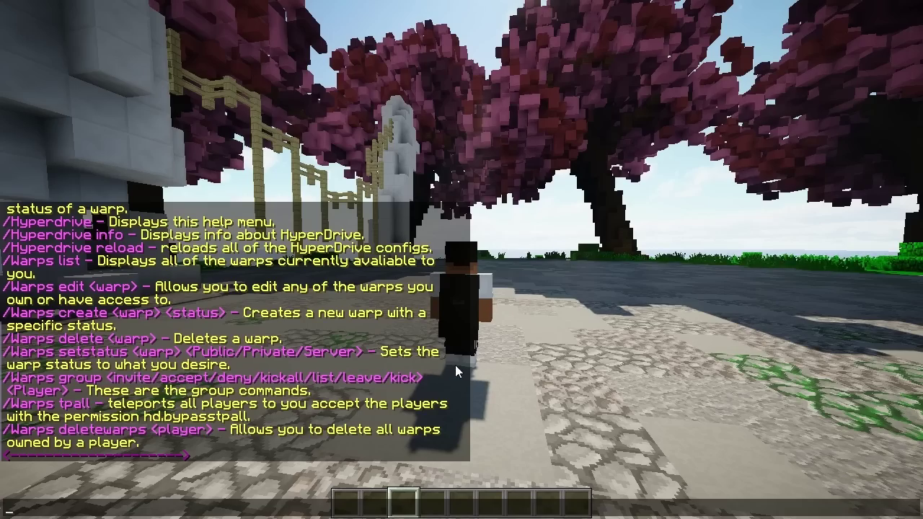
{"action": "key", "text": "Escape"}
Run /warps tpall to bring all players, except hd.bypasstpall holders, to you
{"action": "key", "text": "slash"}
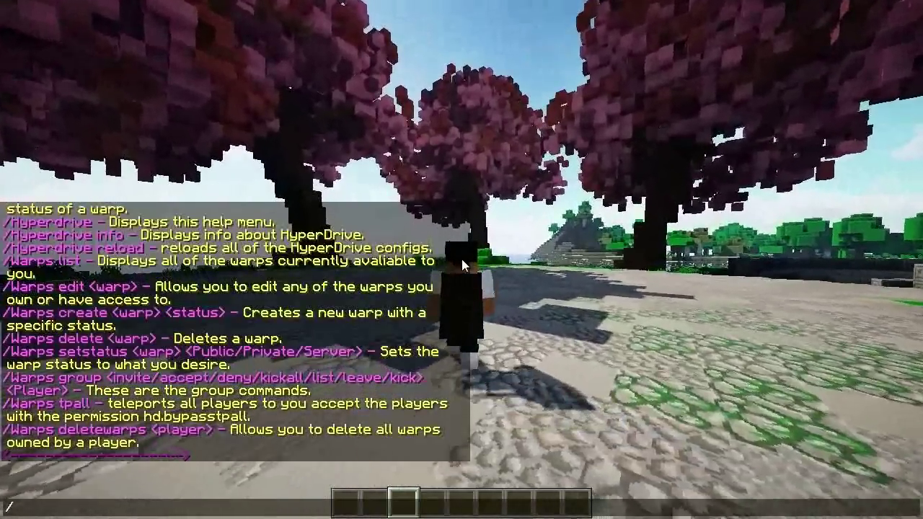
{"action": "type", "text": "warp s tapll"}
{"action": "key", "text": "Return"}
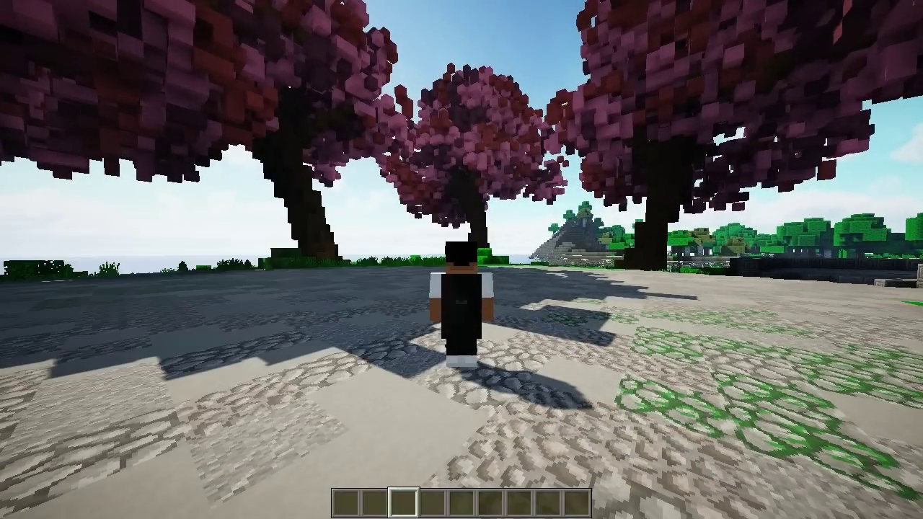
{"action": "key", "text": "t"}
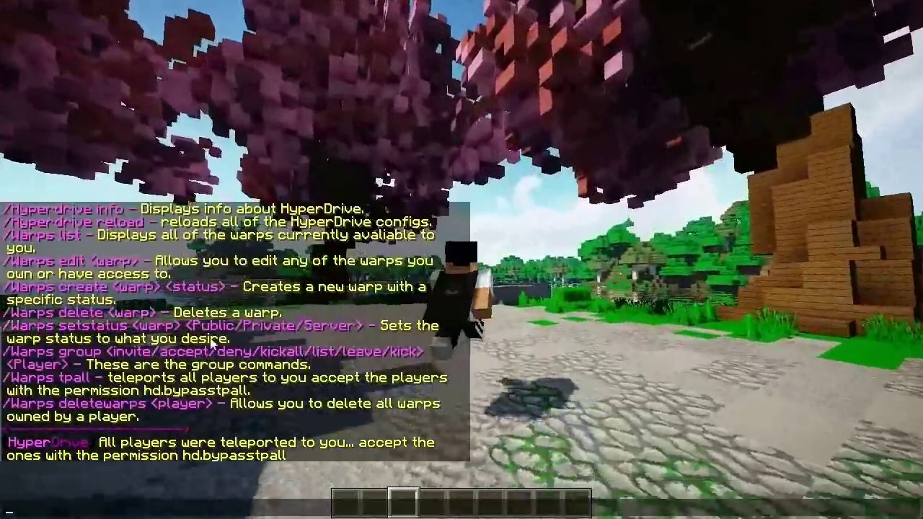
{"action": "key", "text": "Escape"}
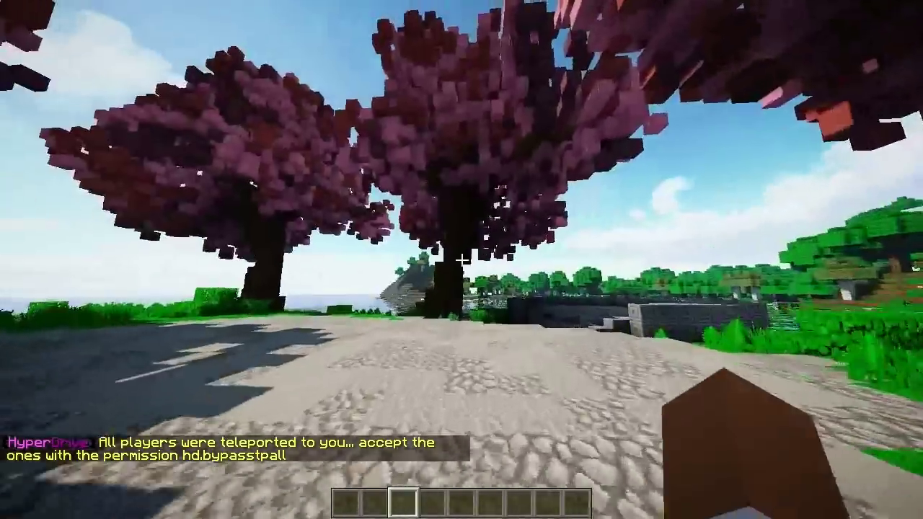
{"action": "key", "text": "F5"}
{"action": "key", "text": "F5"}
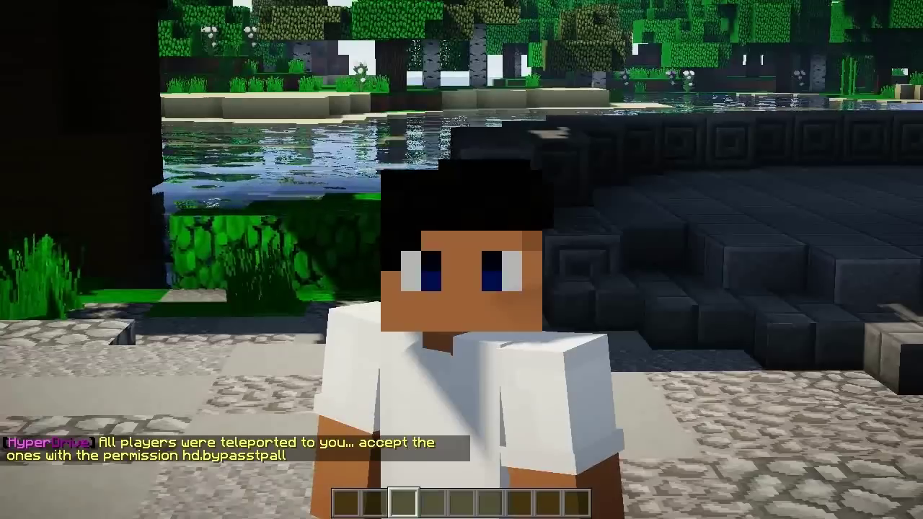
{"action": "key", "text": "F5"}
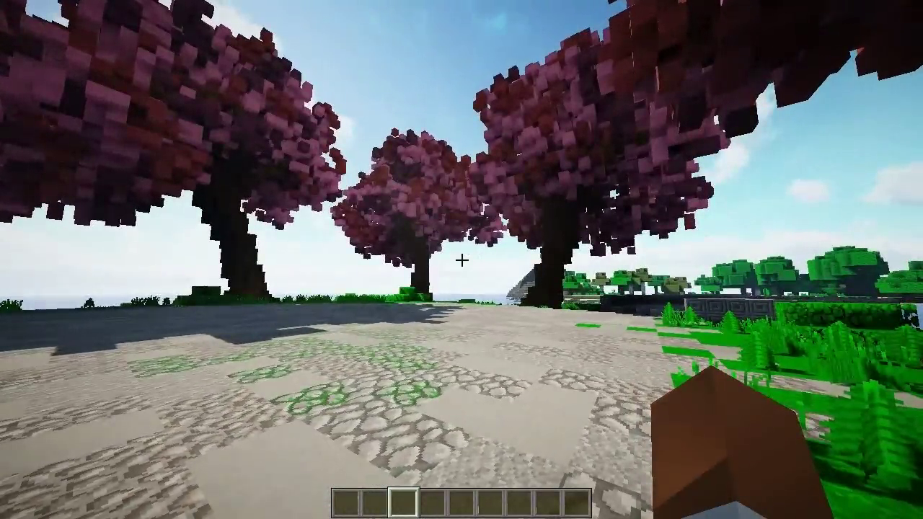
From Private Warps, turn off the Ted warp's Enchanted Look
{"action": "key", "text": "slash"}
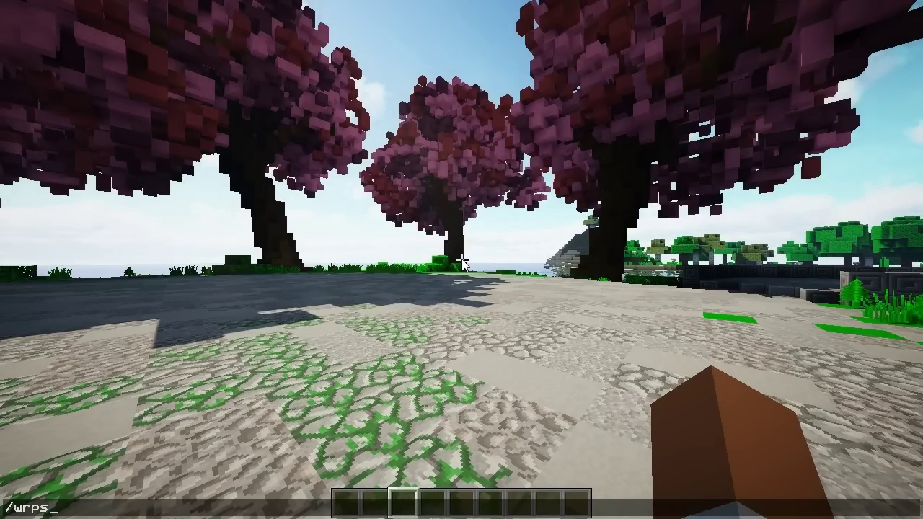
{"action": "type", "text": "wwa"}
{"action": "key", "text": "Return"}
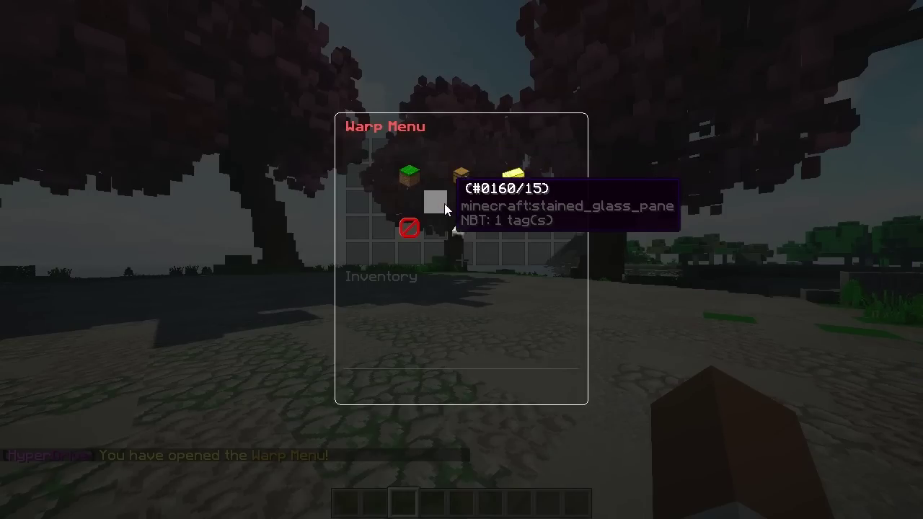
{"action": "left_click", "coordinate": [408, 230]}
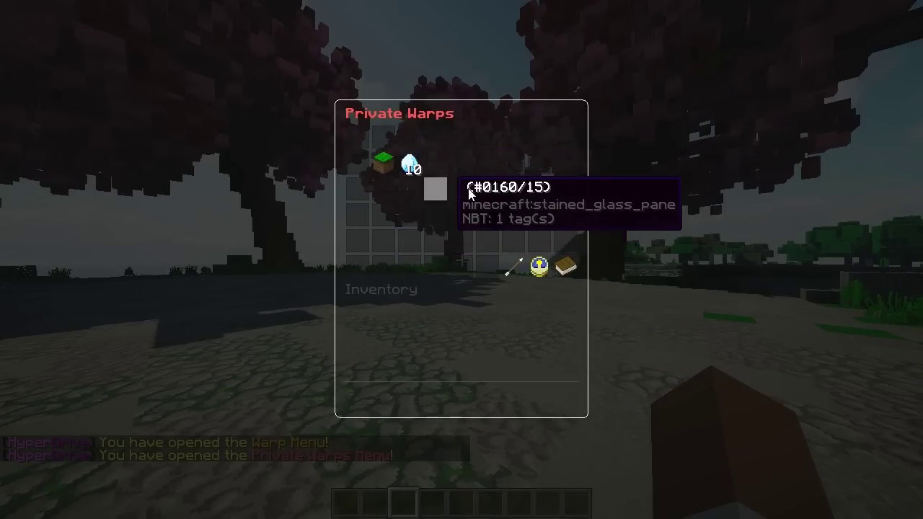
{"action": "left_click", "coordinate": [410, 165], "text": "shift"}
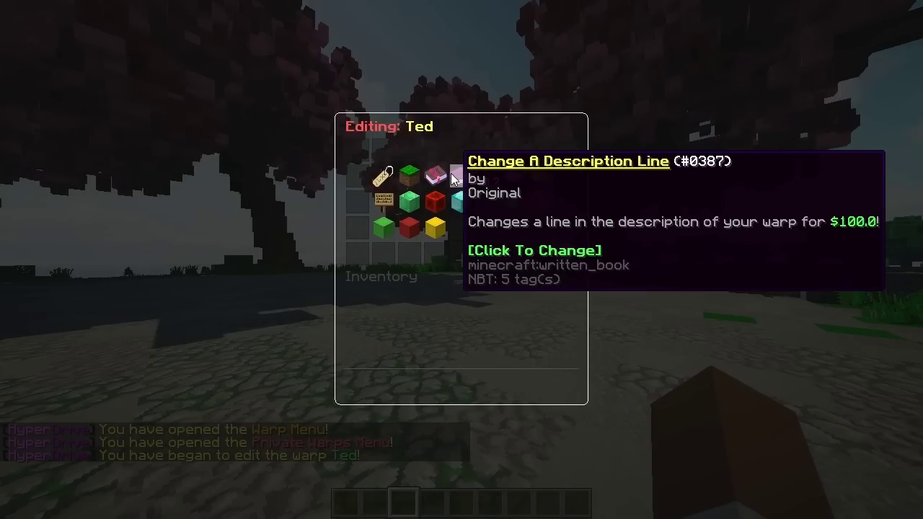
{"action": "left_click", "coordinate": [461, 175]}
{"action": "left_click", "coordinate": [559, 251]}
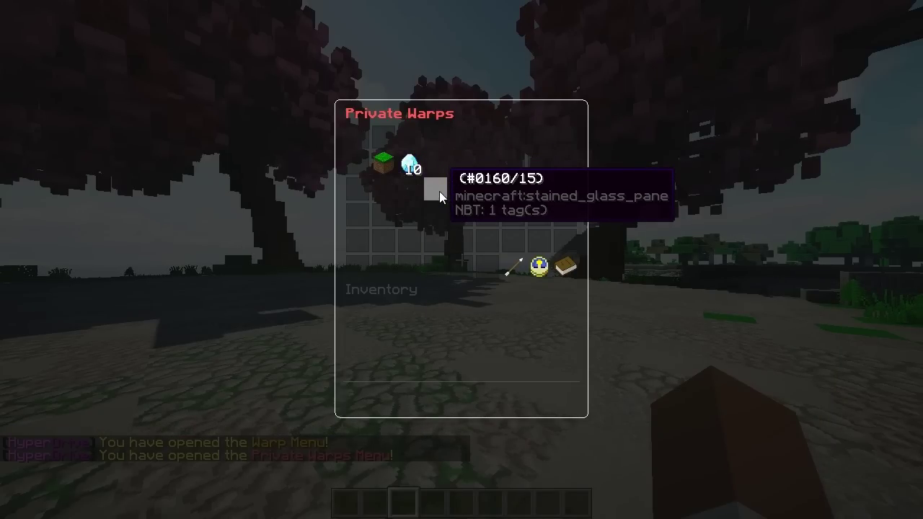
Turn on the Spawn warp's Enchanted Look and return to the main Warp Menu
{"action": "left_click", "coordinate": [389, 164], "text": "shift"}
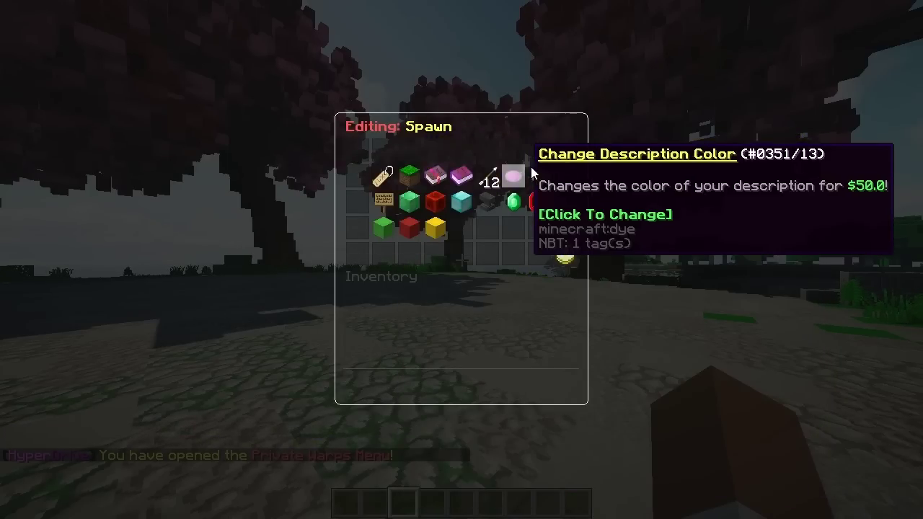
{"action": "left_click", "coordinate": [431, 175]}
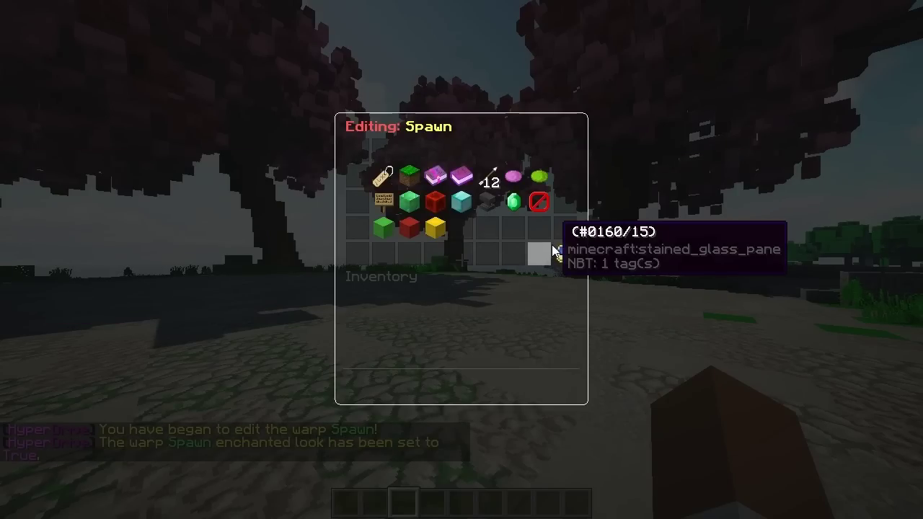
{"action": "left_click", "coordinate": [559, 250]}
{"action": "left_click", "coordinate": [462, 220]}
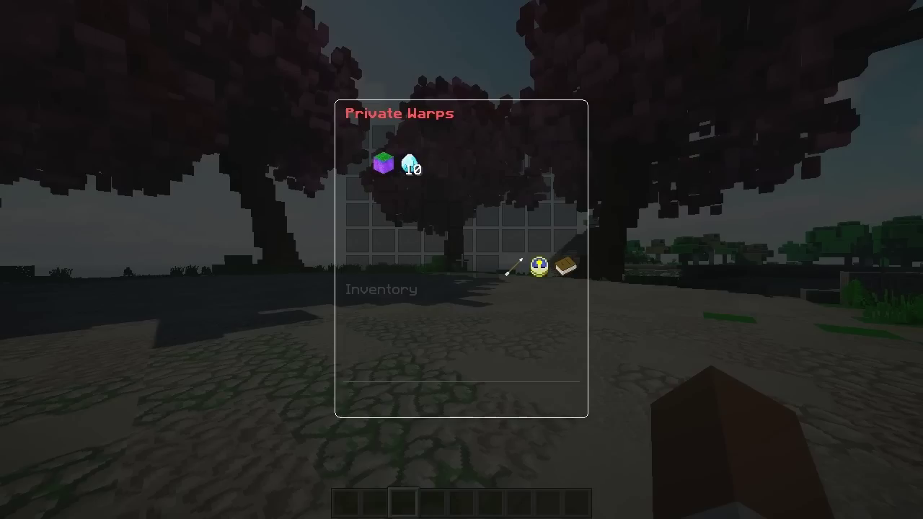
{"action": "left_click", "coordinate": [539, 265]}
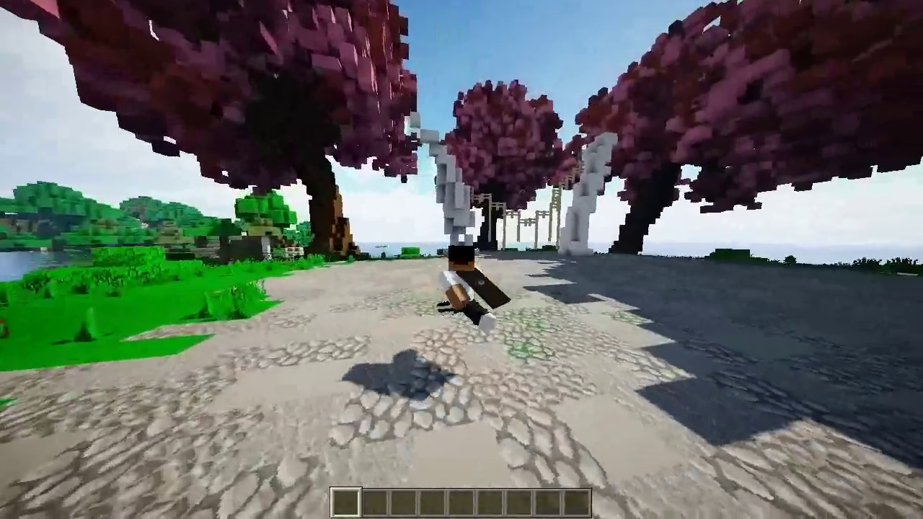
Open /warps, pick Outside under Public Warps, and walk onto the lakeside beach
{"action": "type", "text": "/warps"}
{"action": "key", "text": "Return"}
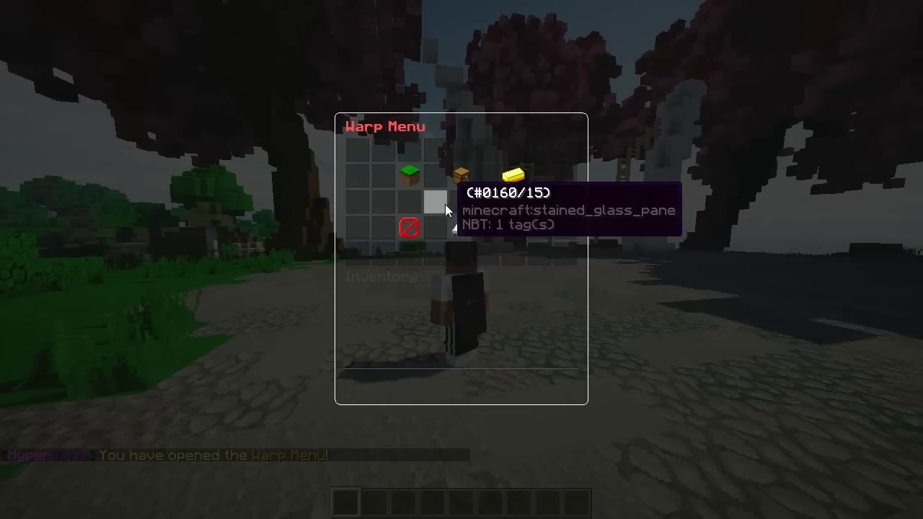
{"action": "left_click", "coordinate": [409, 178]}
{"action": "left_click", "coordinate": [389, 163]}
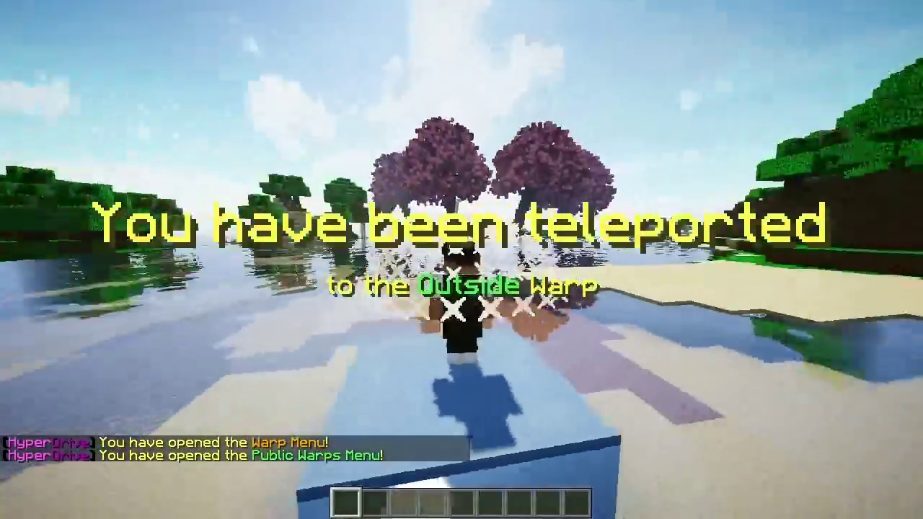
{"action": "key", "text": "w"}
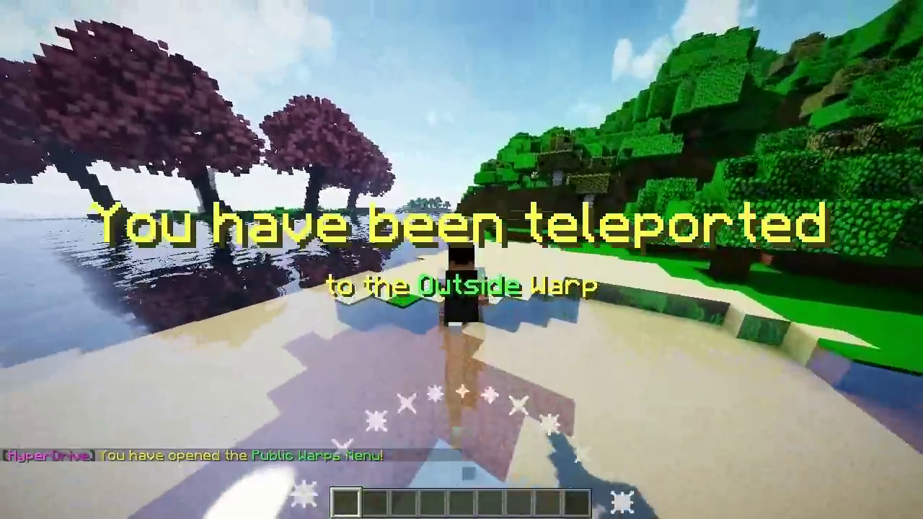
{"action": "key", "text": "w"}
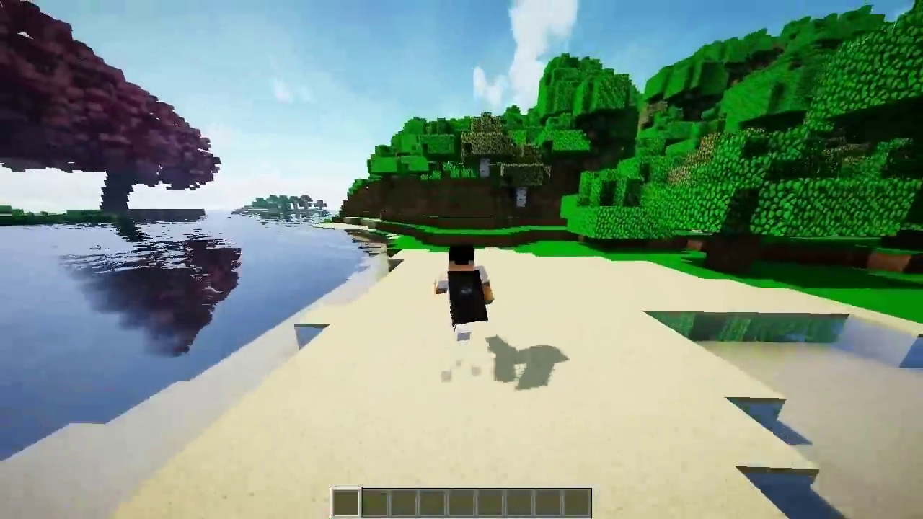